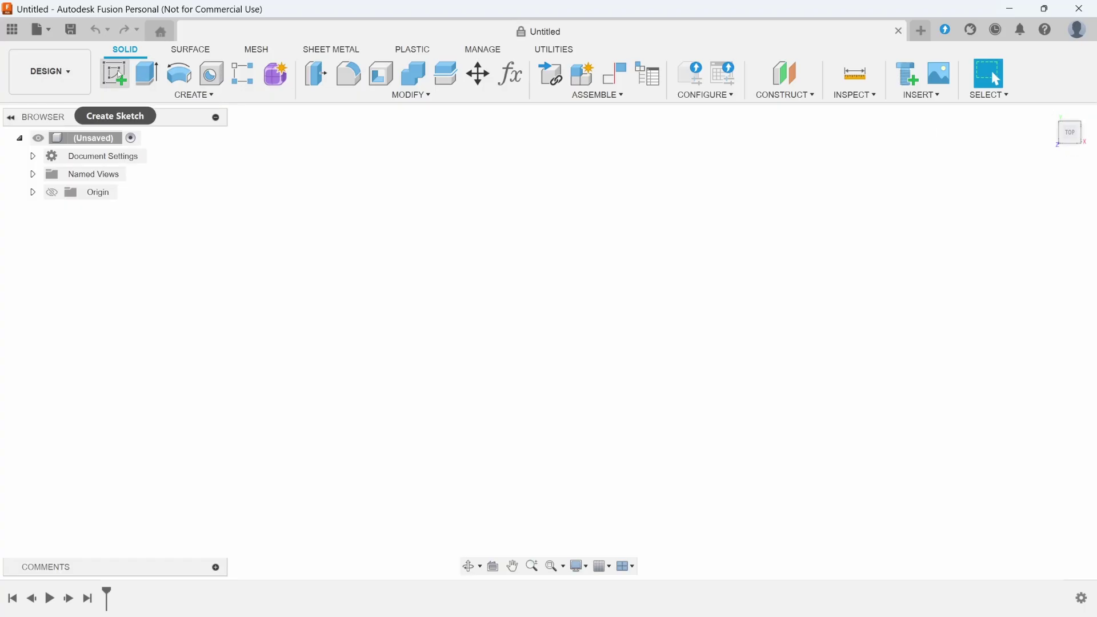
# - Draw a rectangle on the XY plane with its lower-left corner on the origin
pyautogui.click(115, 73)
pyautogui.click(585, 300)
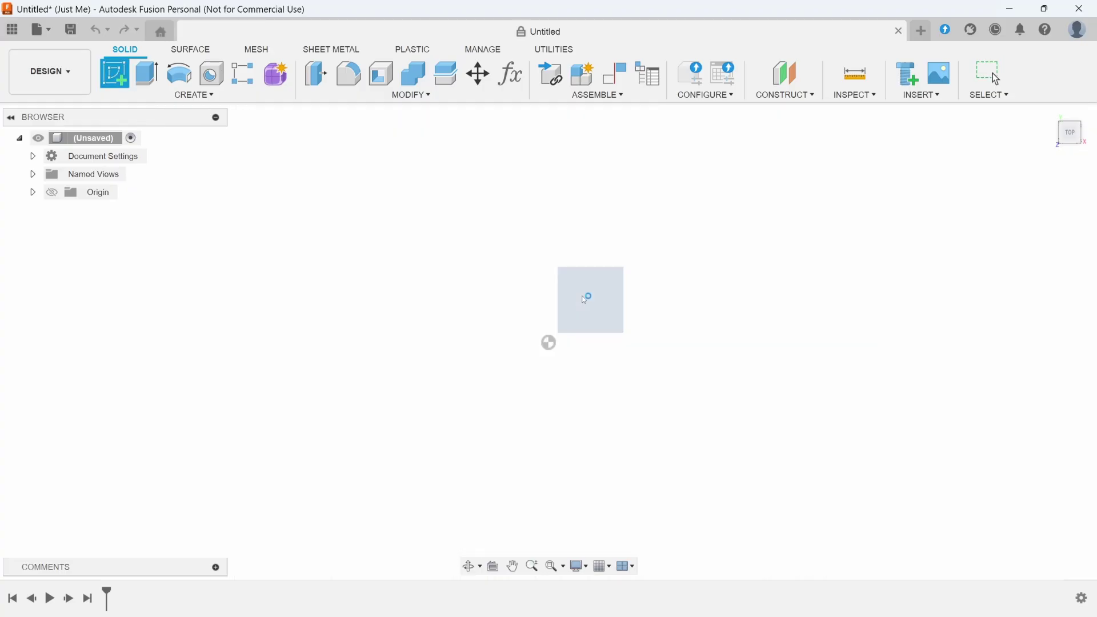
pyautogui.click(147, 74)
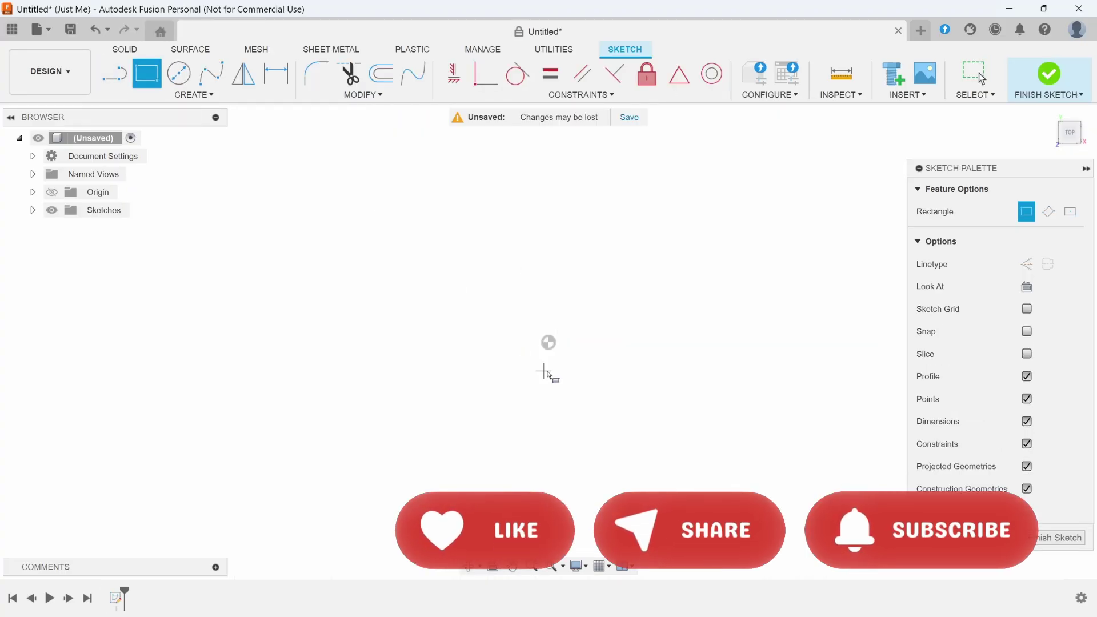
pyautogui.click(549, 340)
pyautogui.click(716, 189)
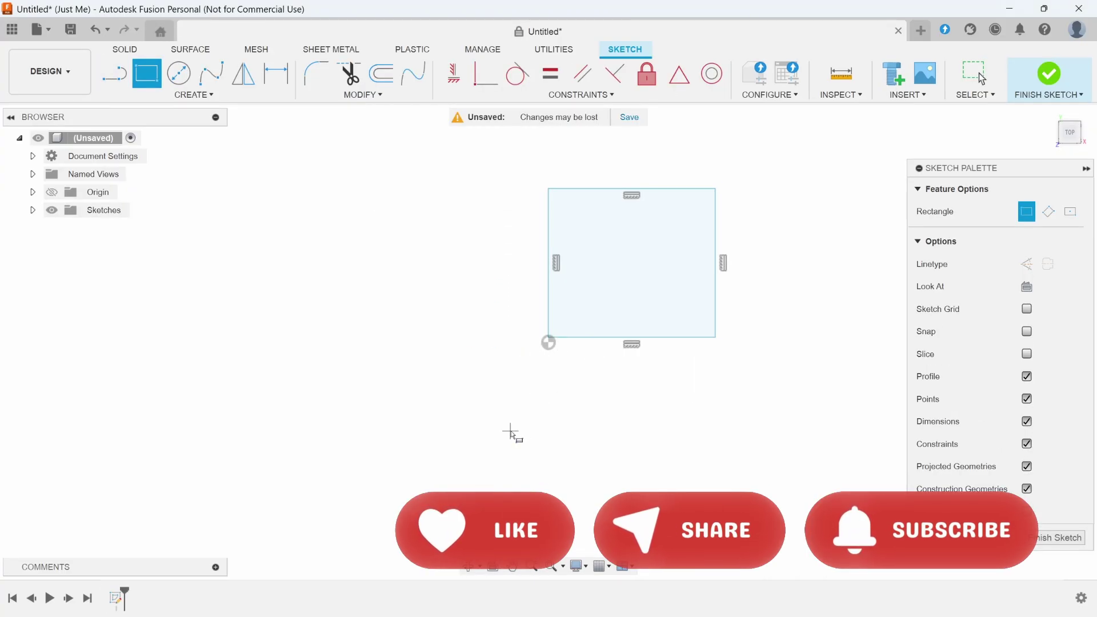
pyautogui.press('Escape')
pyautogui.moveTo(548, 337)
pyautogui.mouseDown()
pyautogui.moveTo(564, 354)
pyautogui.moveTo(549, 343)
pyautogui.mouseUp()
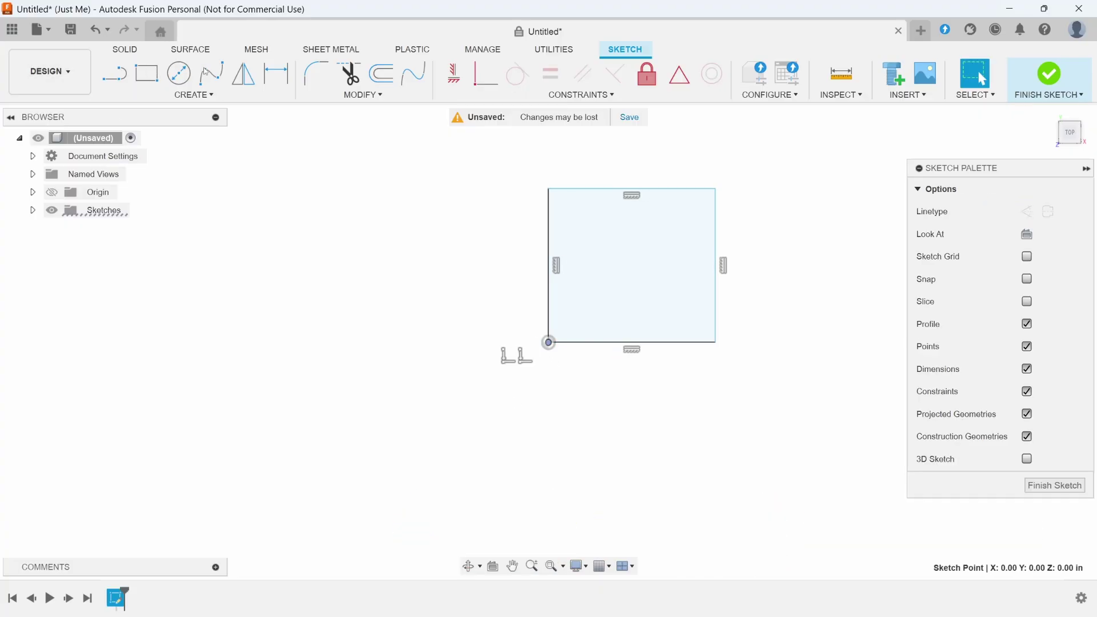
# - Dimension the rectangle 5.50 tall and 18.00 wide
pyautogui.click(276, 73)
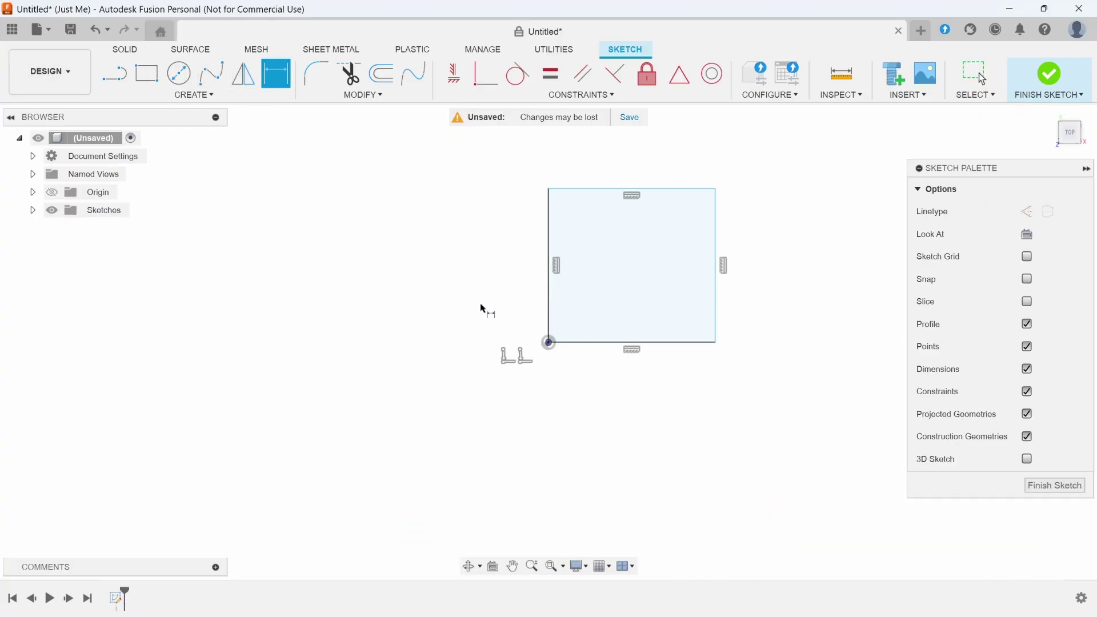
pyautogui.click(547, 303)
pyautogui.click(417, 298)
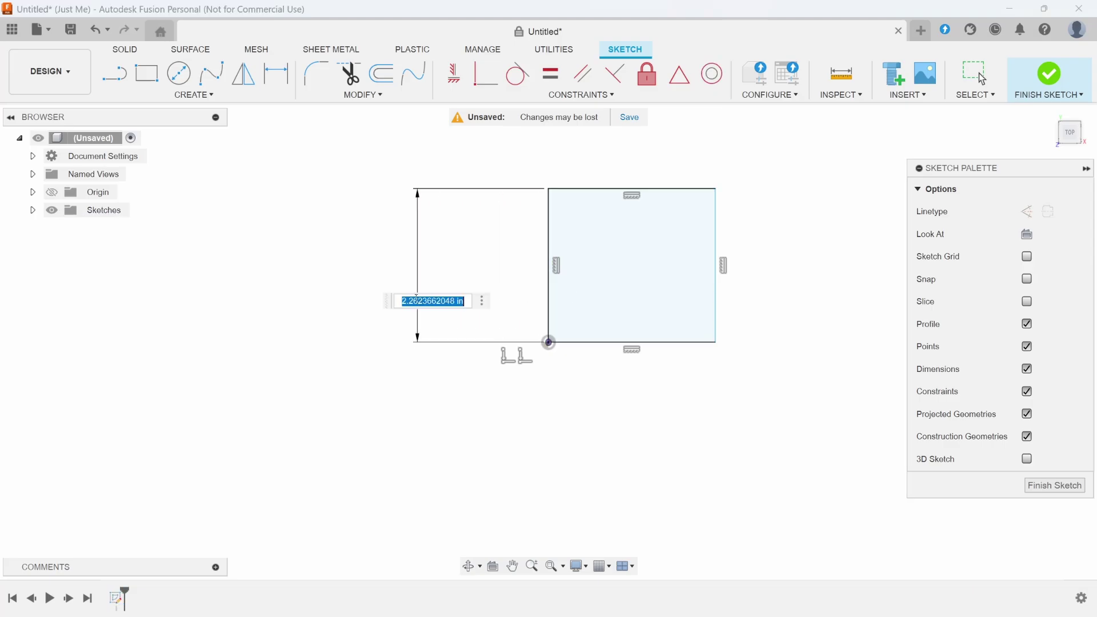
pyautogui.write('5.5')
pyautogui.press('Return')
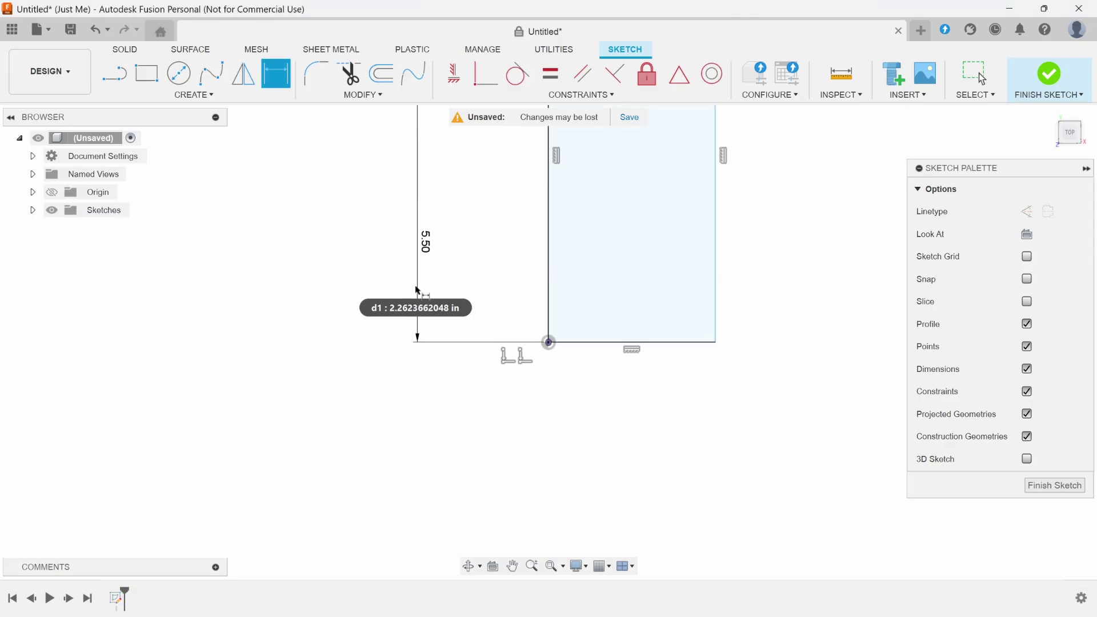
pyautogui.scroll(-3, 336, 449)
pyautogui.click(503, 380)
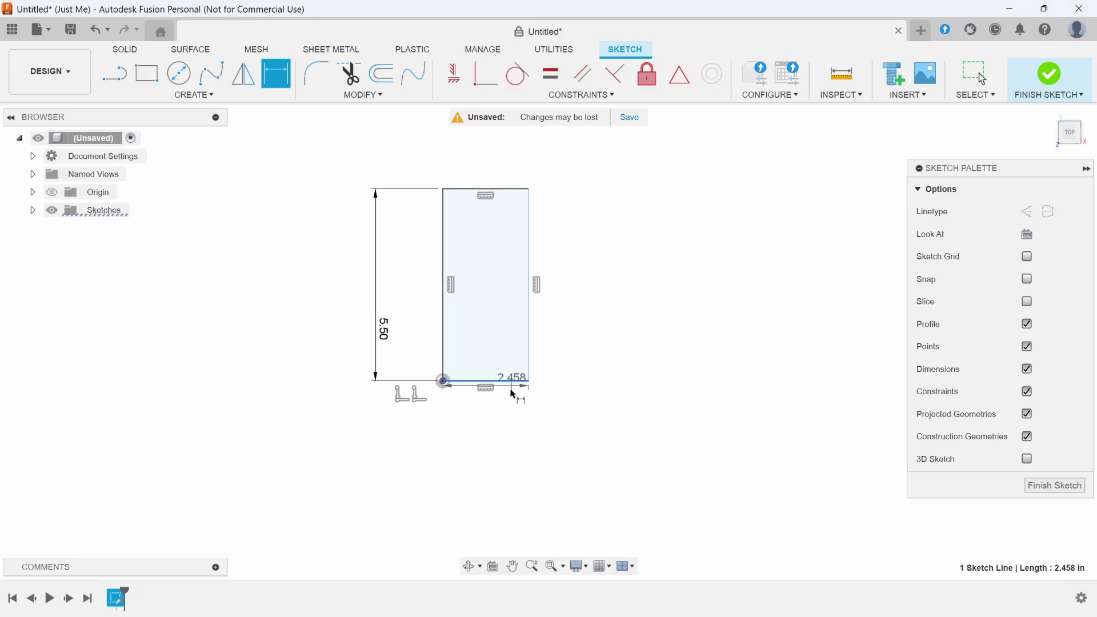
pyautogui.click(521, 415)
pyautogui.write('18')
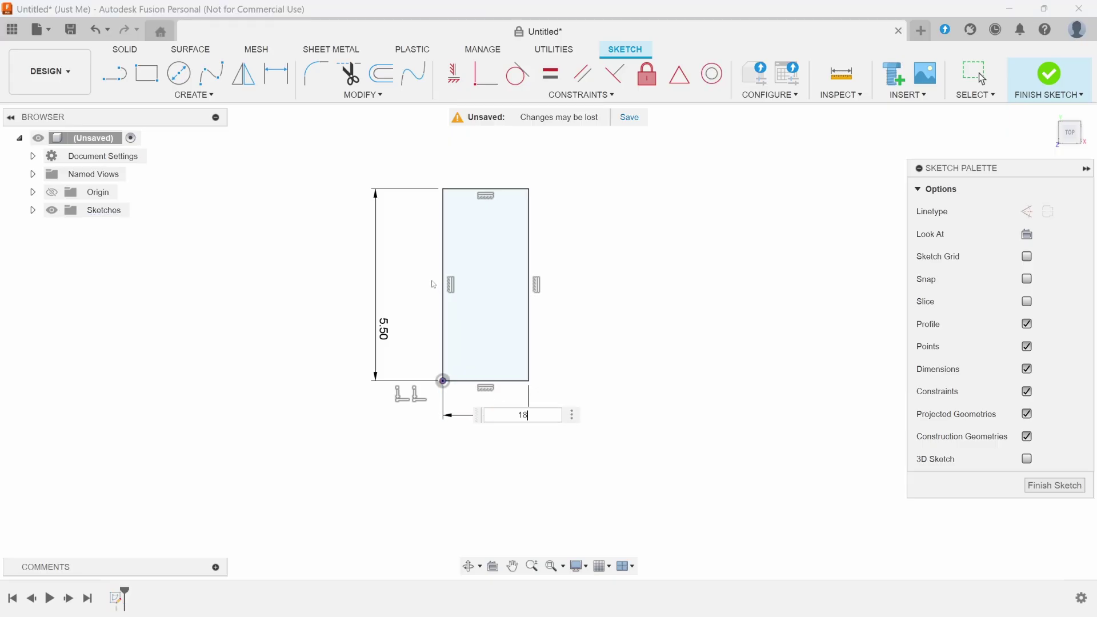
pyautogui.press('Return')
pyautogui.scroll(-2, 327, 393)
pyautogui.scroll(-1, 327, 393)
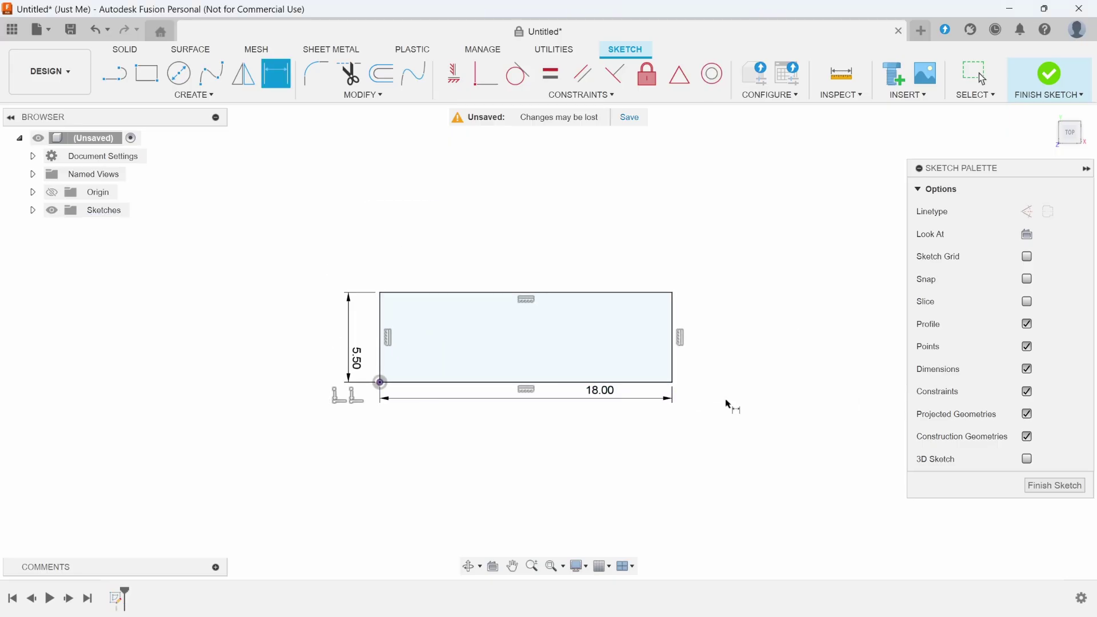
# - Extrude the 18 × 5.5 rectangle 0.75 in into a solid board
pyautogui.click(125, 49)
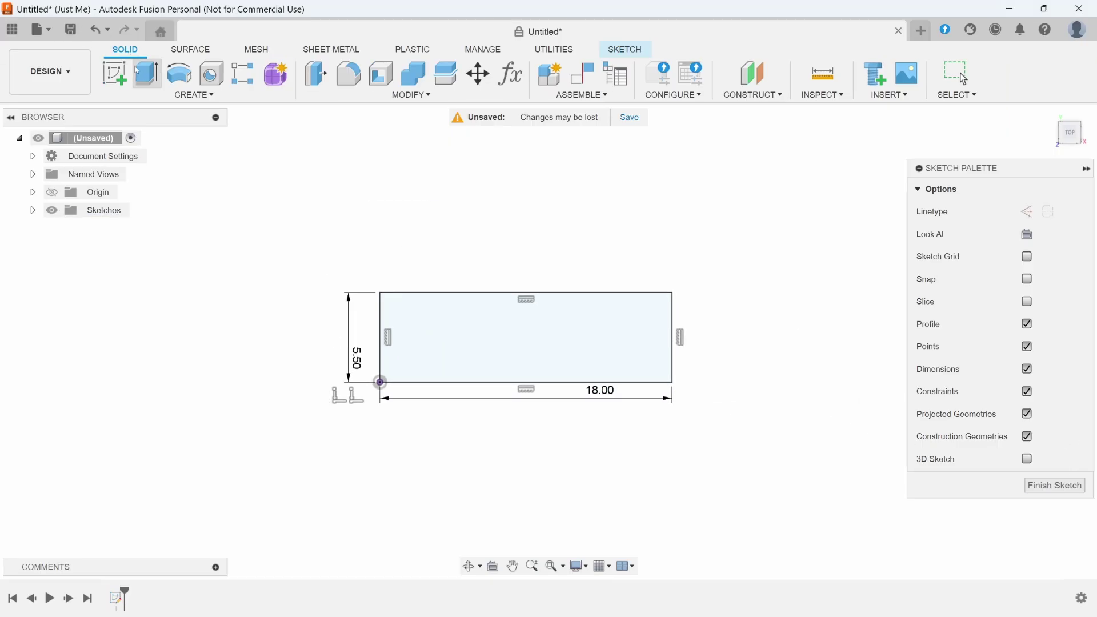
pyautogui.click(147, 73)
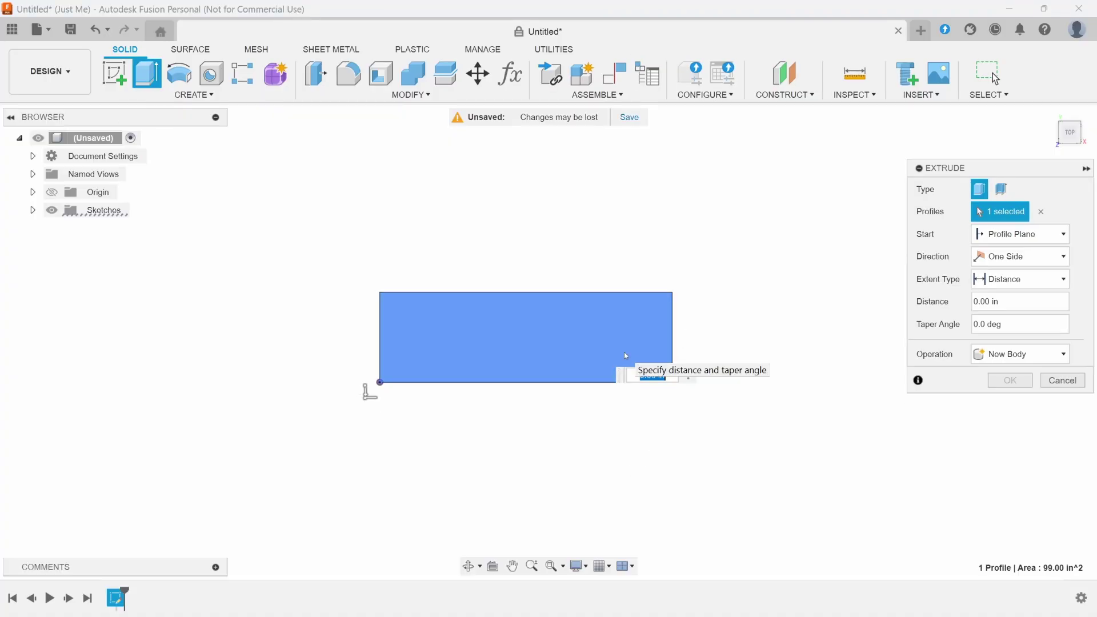
pyautogui.write('1')
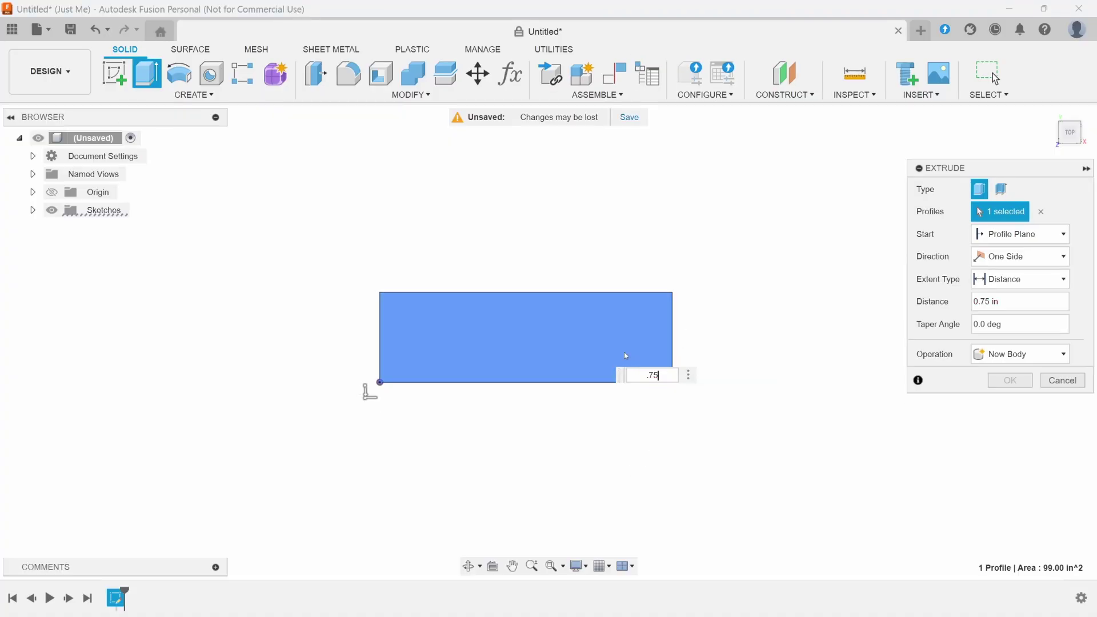
pyautogui.press('Return')
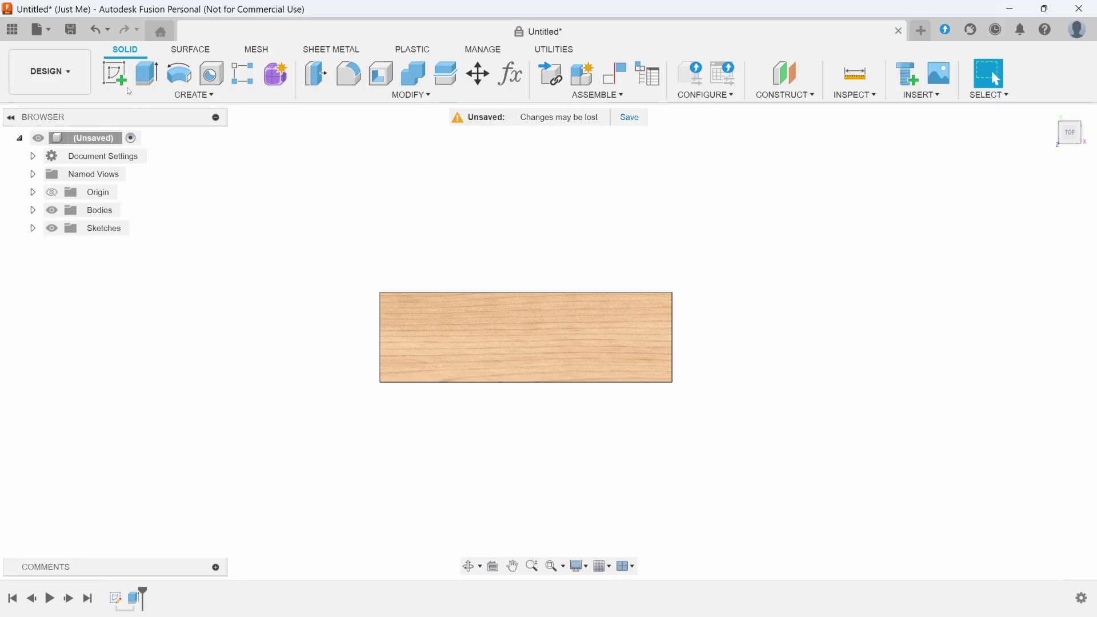
# - Sketch on the board's top face and offset its outline 0.5 in inward
pyautogui.click(114, 73)
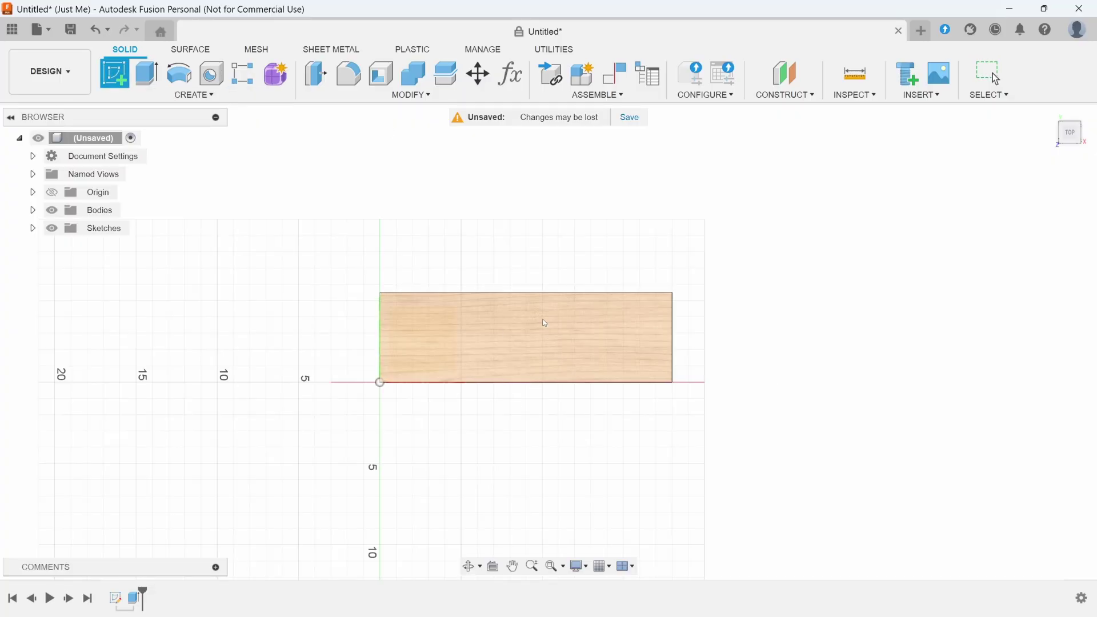
pyautogui.click(517, 271)
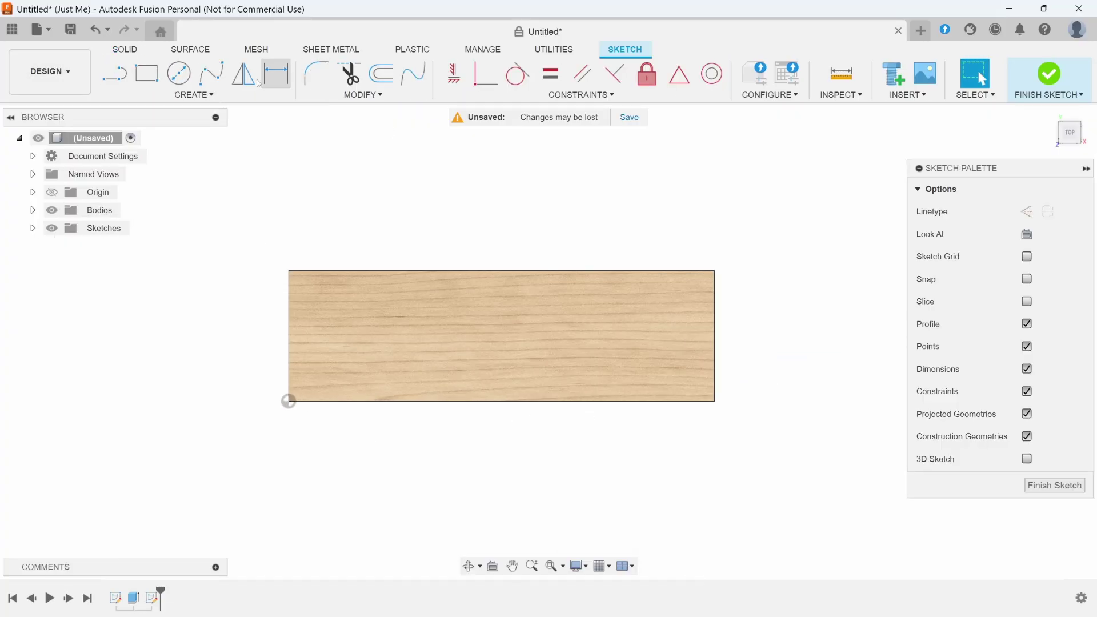
pyautogui.click(391, 80)
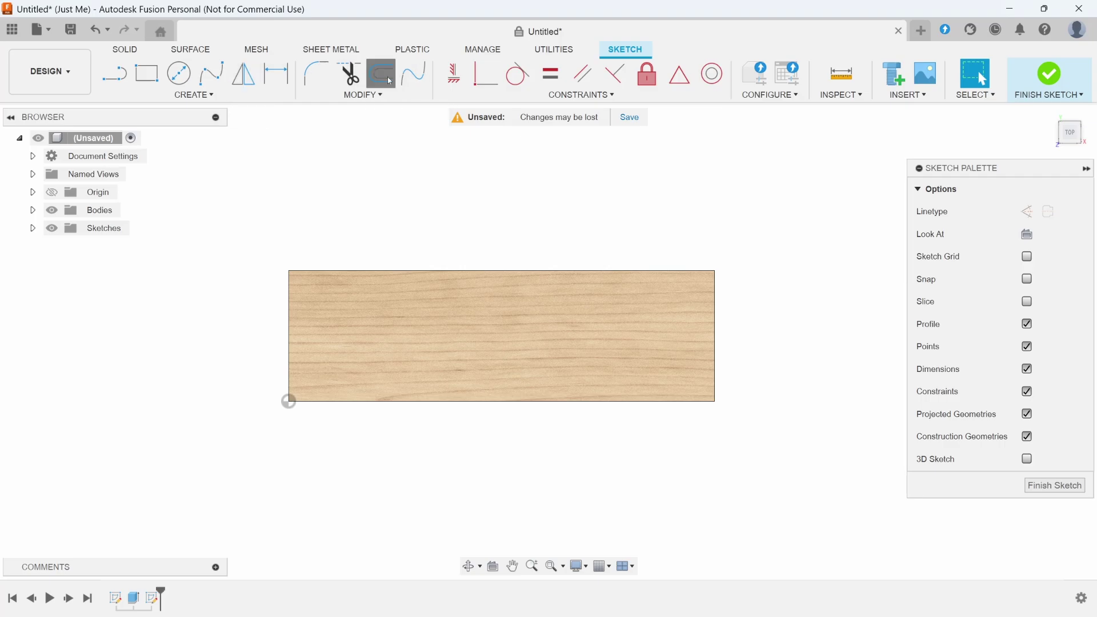
pyautogui.click(417, 271)
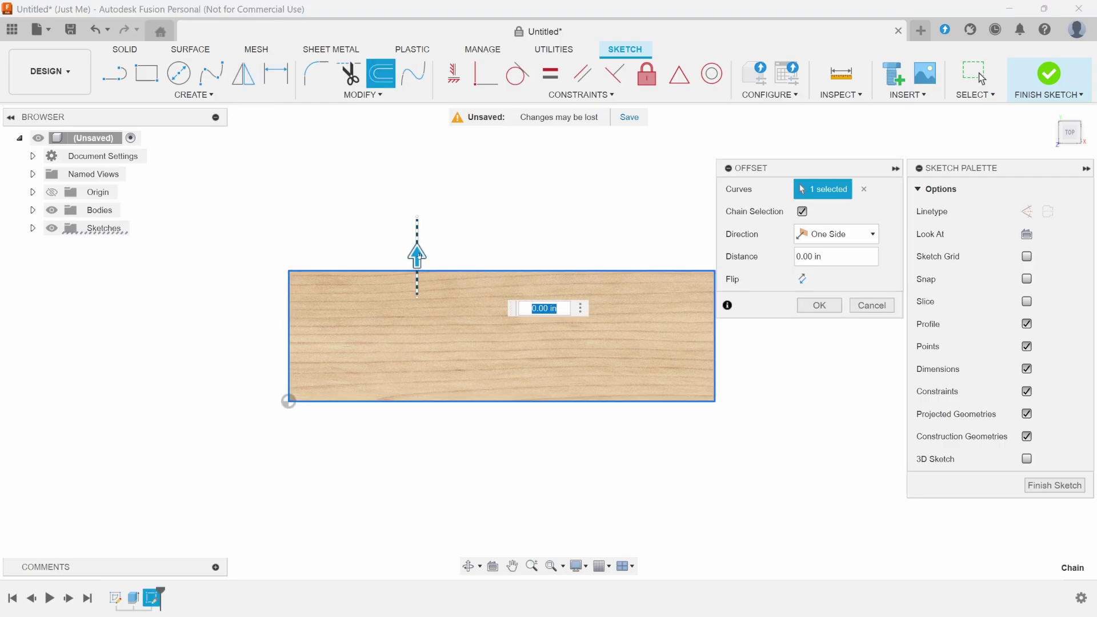
pyautogui.write('-')
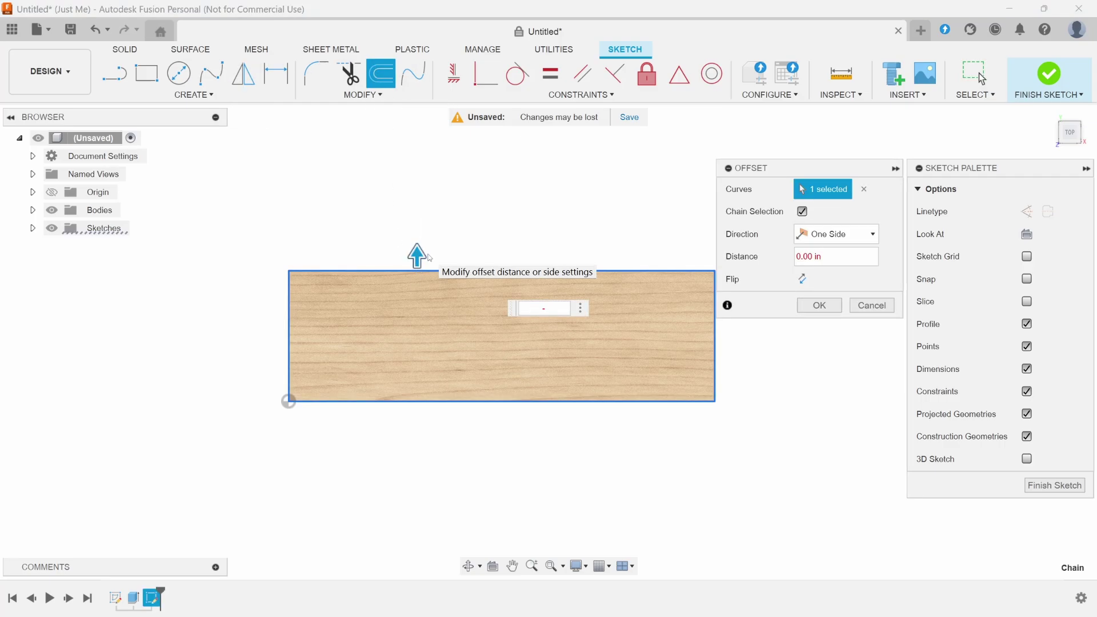
pyautogui.write('.5')
pyautogui.press('Return')
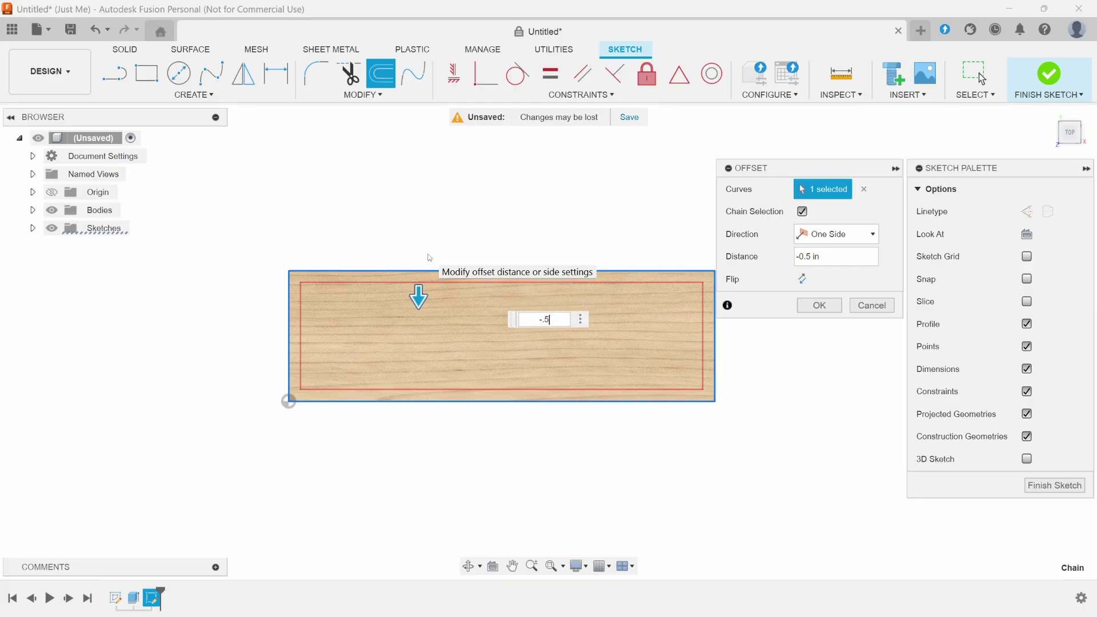
pyautogui.press('Return')
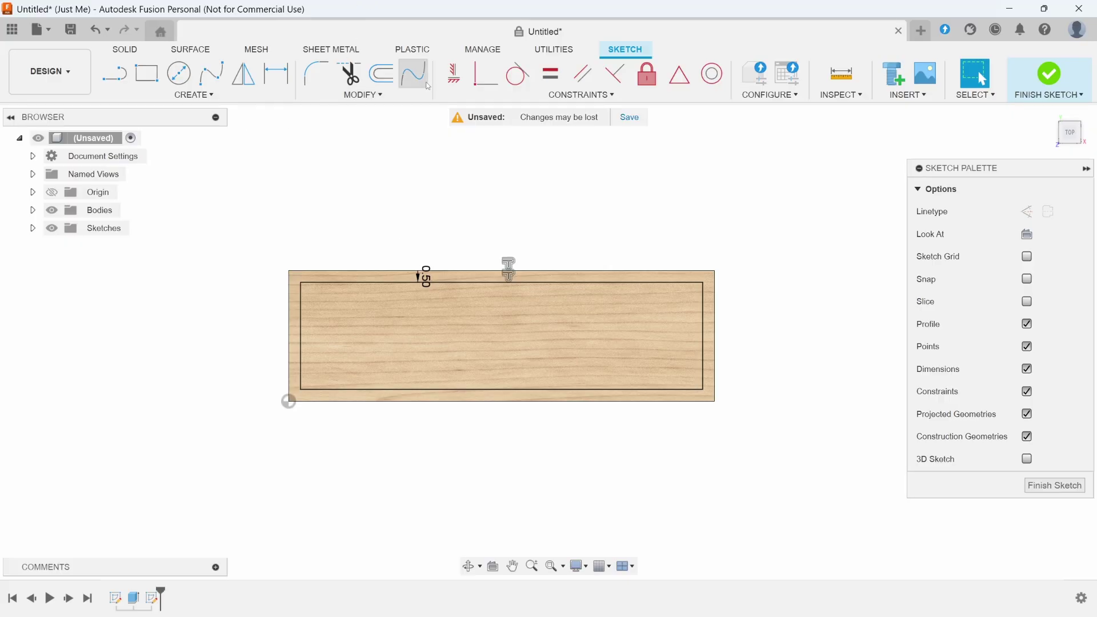
# - Round all four corners of the inner rectangle to R0.50
pyautogui.click(316, 73)
pyautogui.moveTo(280, 260); pyautogui.dragTo(715, 394)
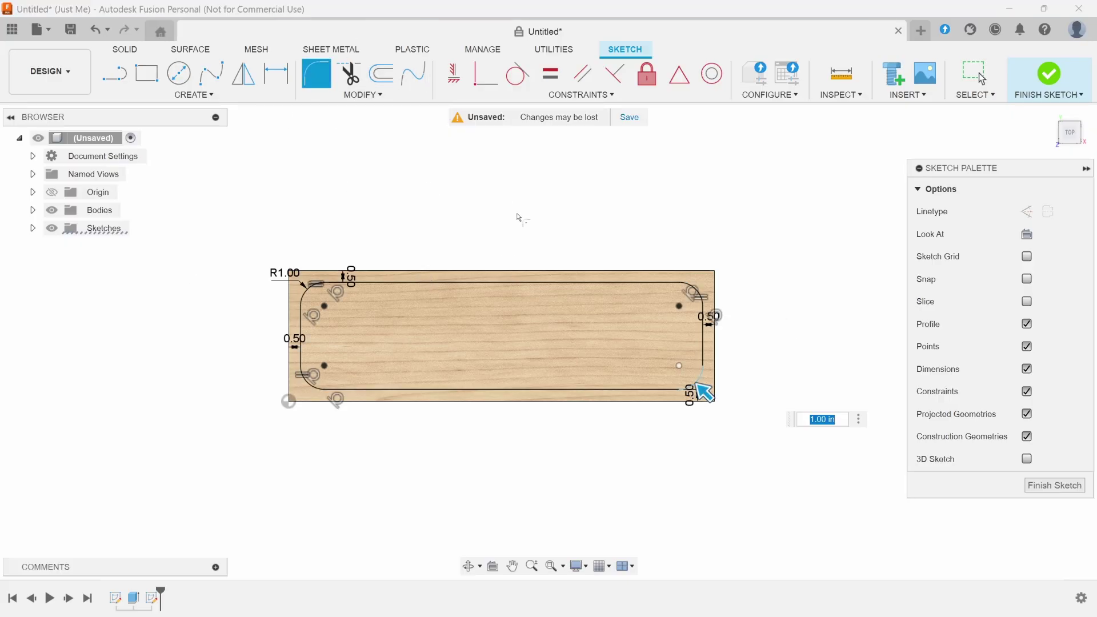
pyautogui.press('BackSpace')
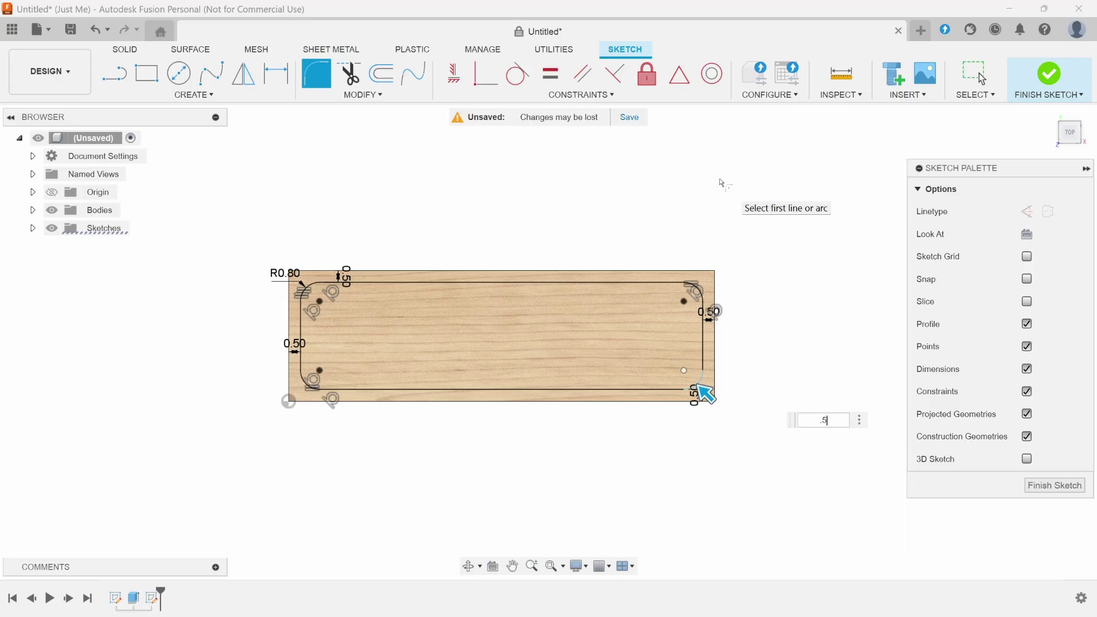
pyautogui.write('.5')
pyautogui.press('Return')
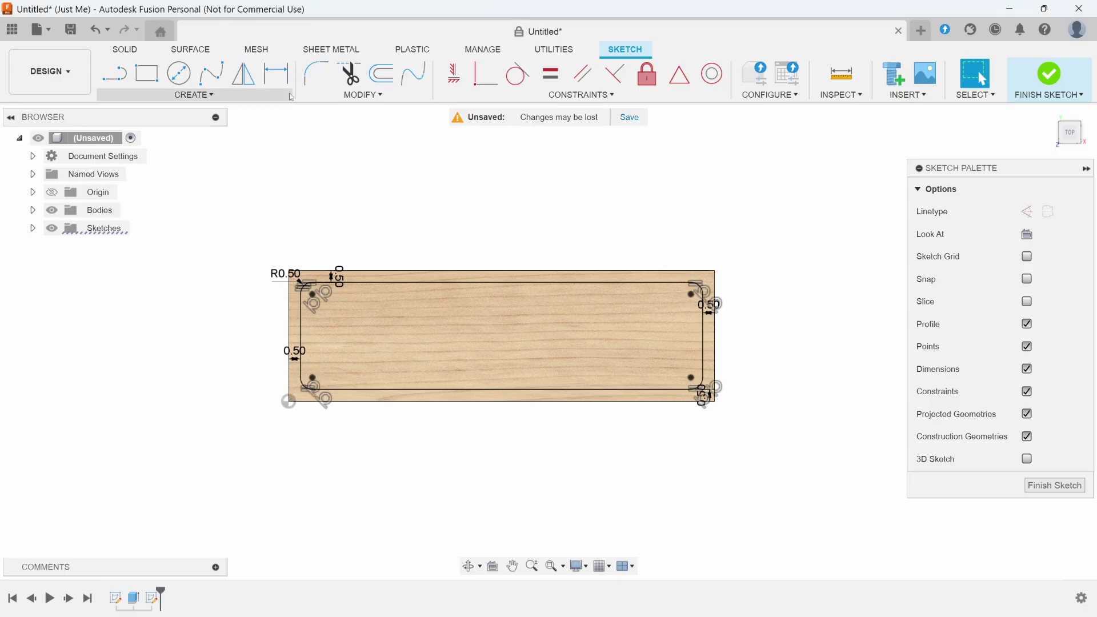
# - Offset the rounded rectangle 0.20 in inward to form a second outline
pyautogui.click(382, 77)
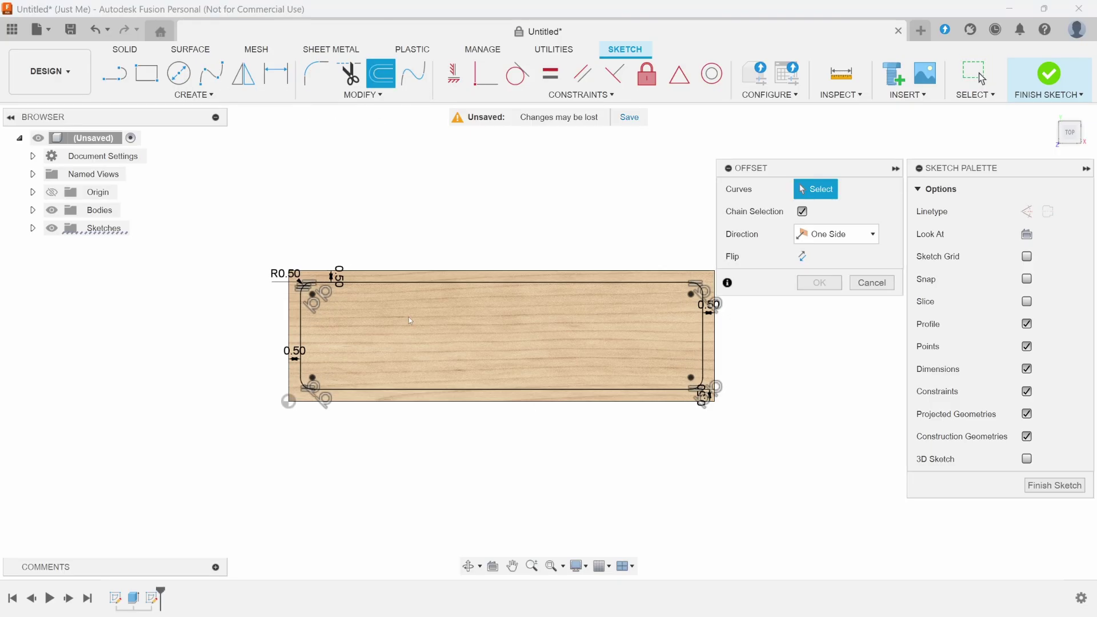
pyautogui.click(431, 282)
pyautogui.moveTo(431, 265); pyautogui.dragTo(432, 308)
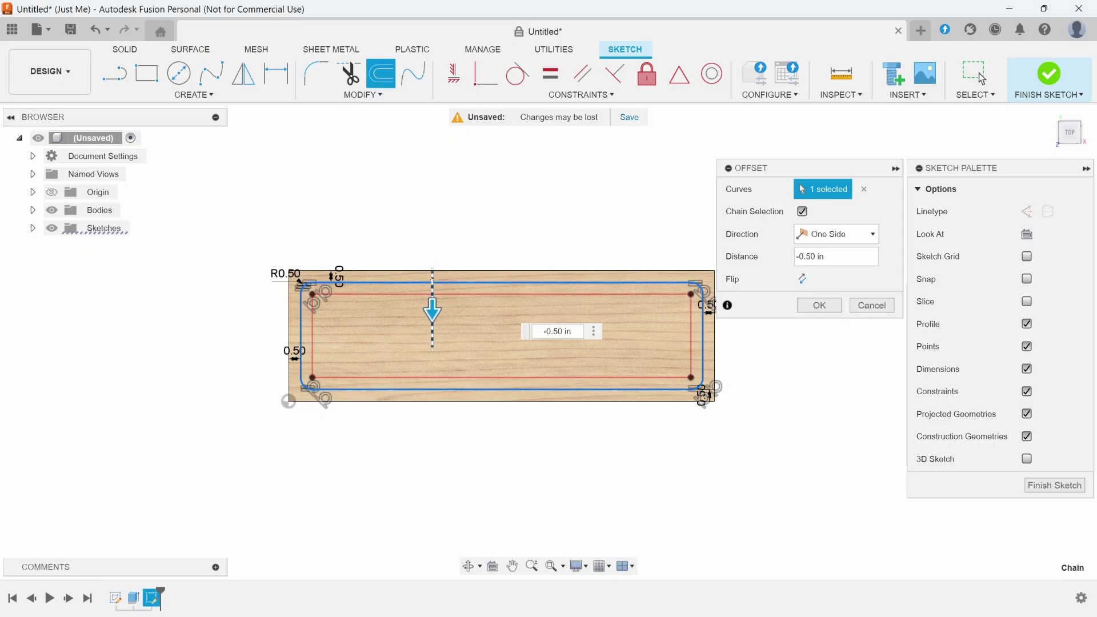
pyautogui.write('-')
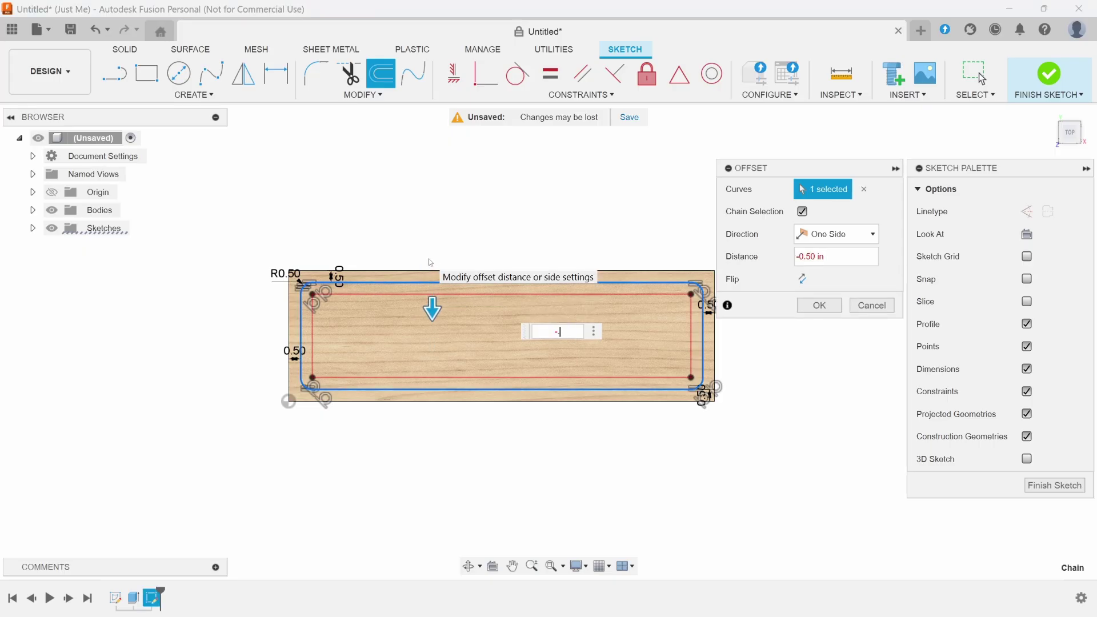
pyautogui.write('.2')
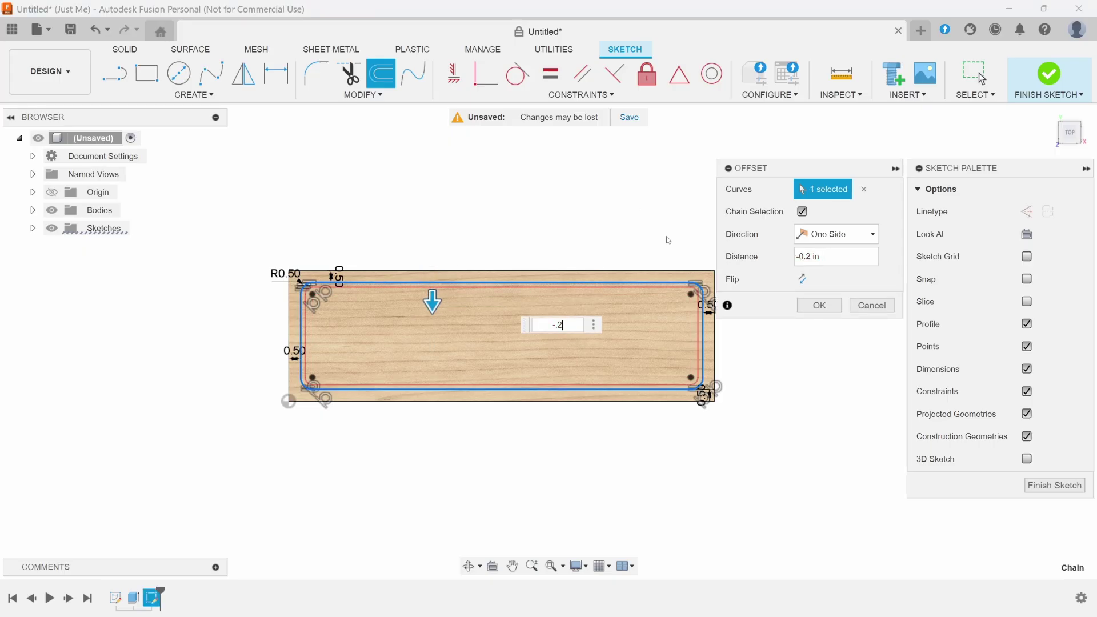
pyautogui.click(828, 306)
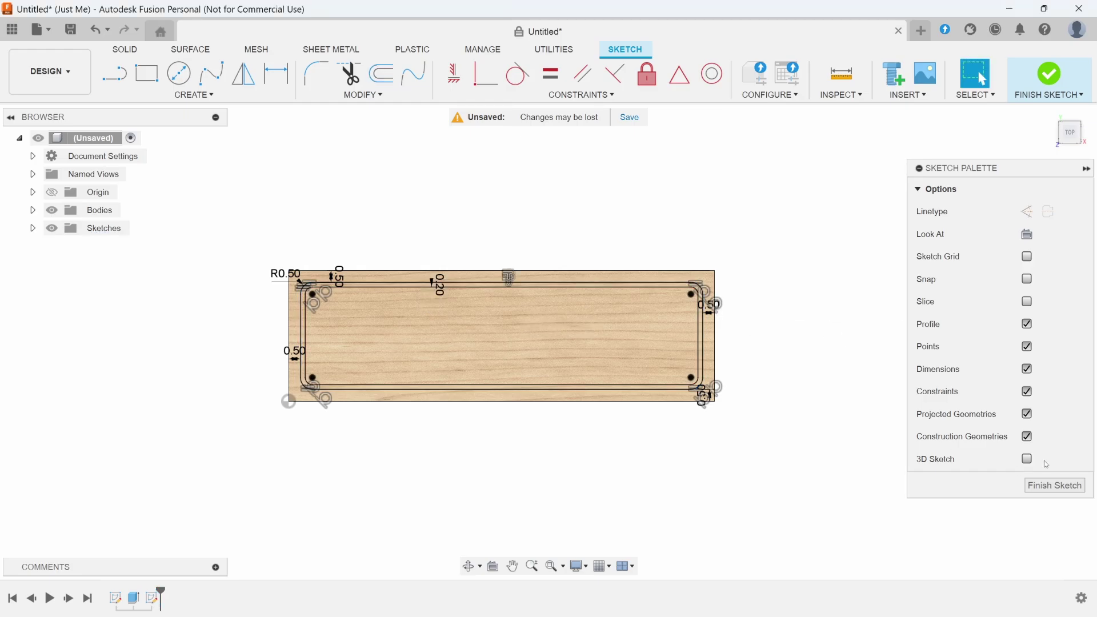
# - Cut the ring between the outlines 0.2 in deep with a -45° taper
pyautogui.click(1056, 485)
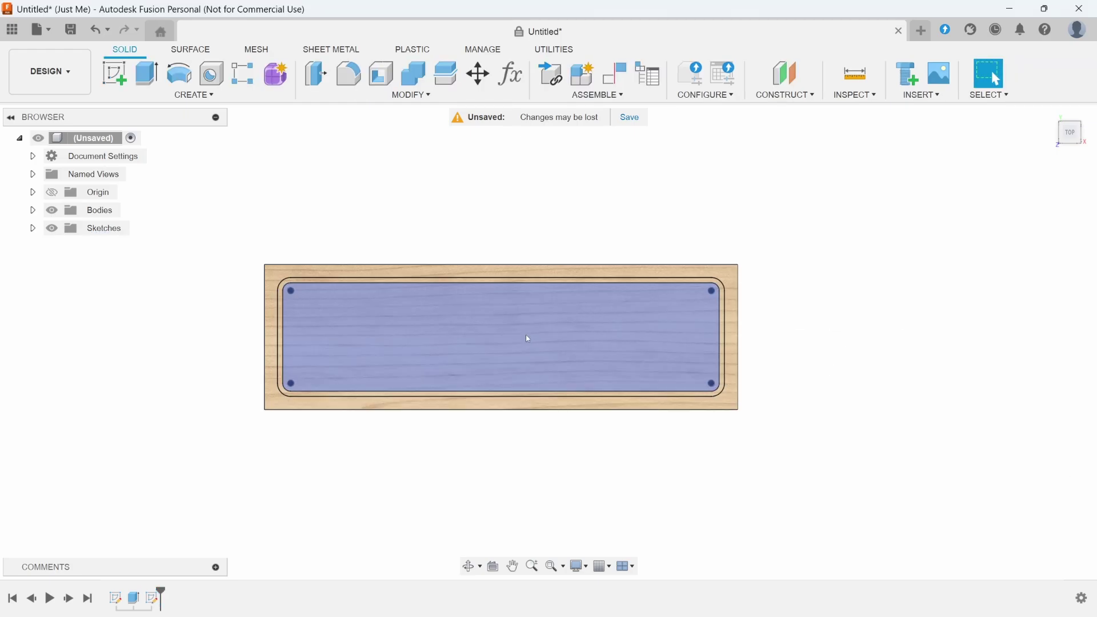
pyautogui.scroll(2, 527, 338)
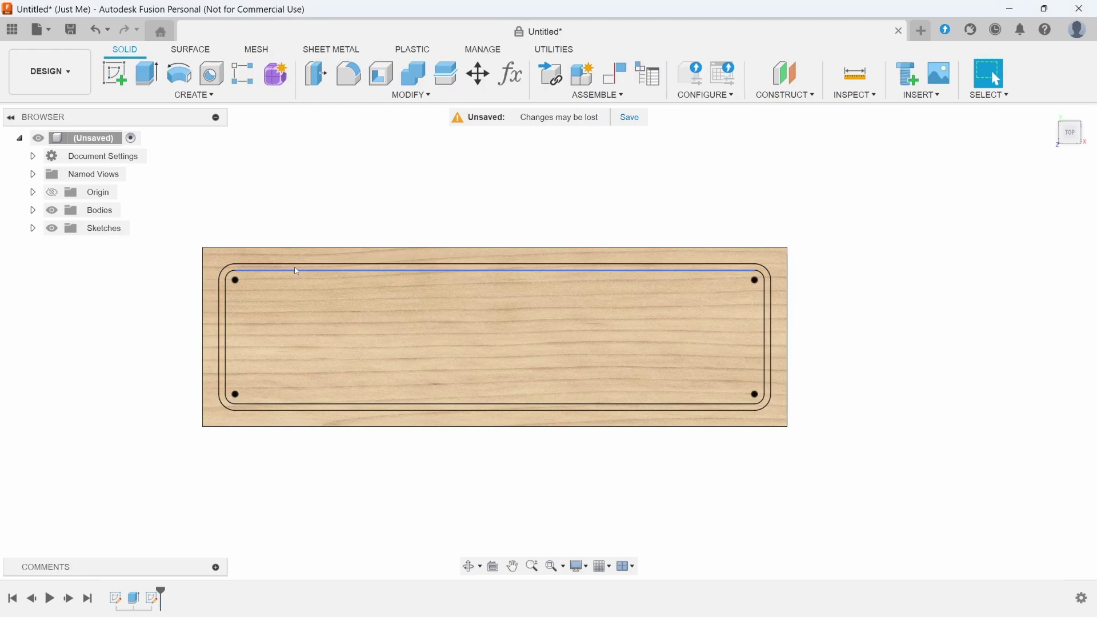
pyautogui.press('e')
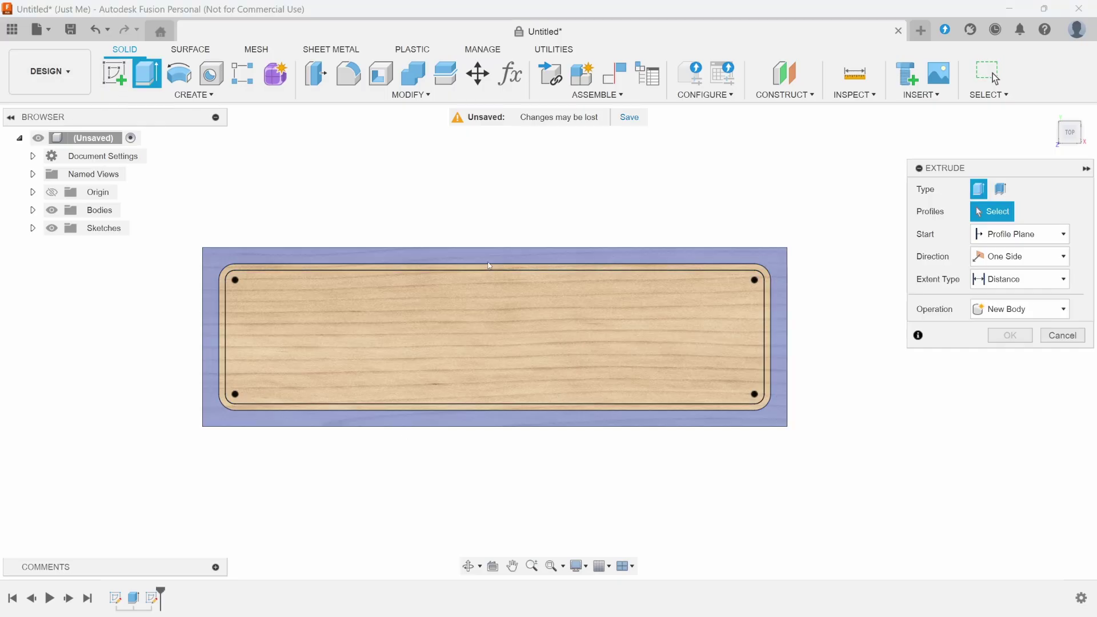
pyautogui.click(489, 266)
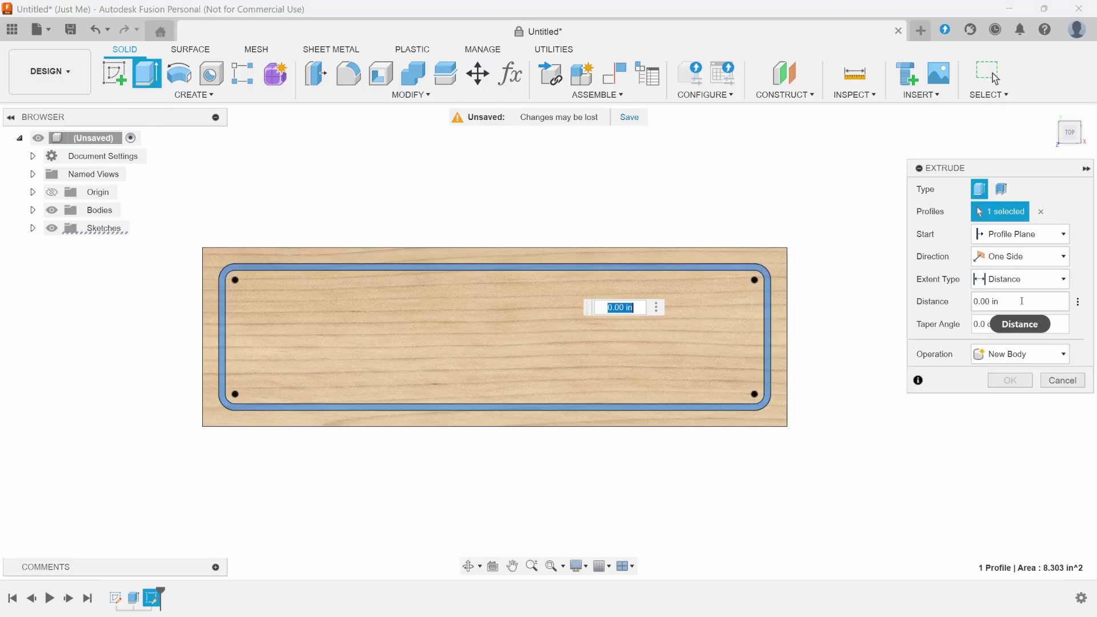
pyautogui.click(1021, 324)
pyautogui.write('-45')
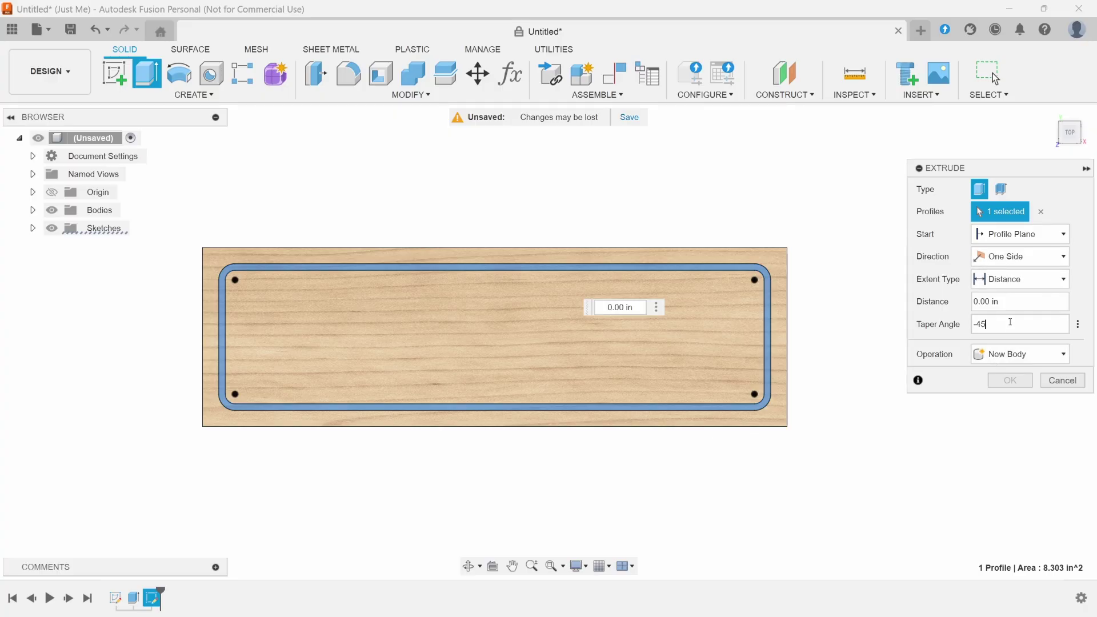
pyautogui.hotkey('shift', 'Tab')
pyautogui.write('-.2')
pyautogui.click(1012, 404)
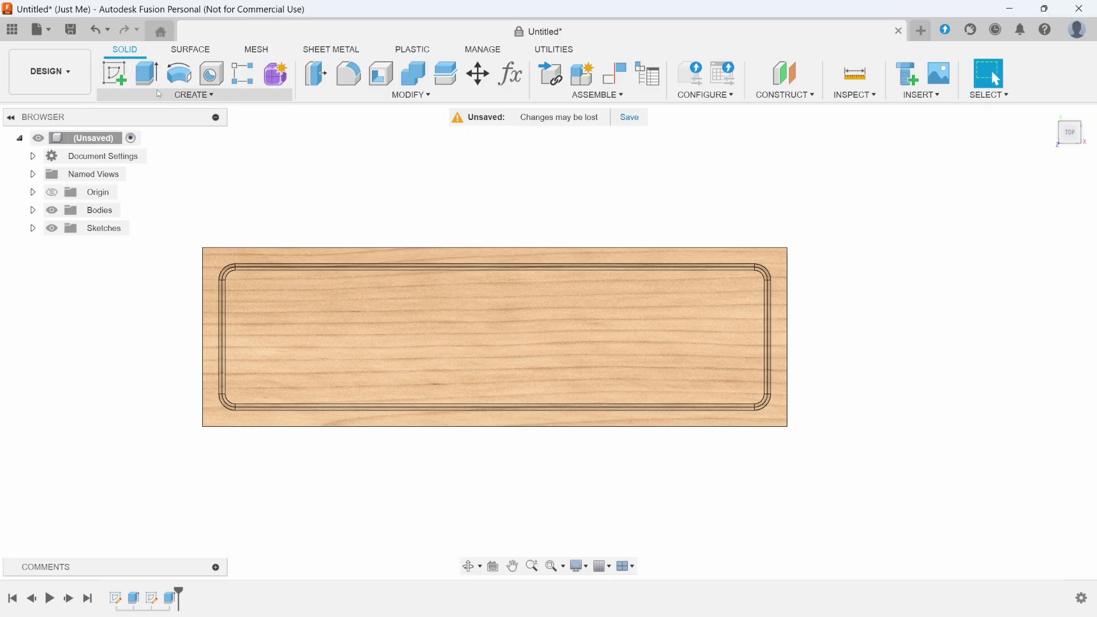
pyautogui.click(177, 96)
# - Start a new sketch on the board's inner pocket face
pyautogui.press('Escape')
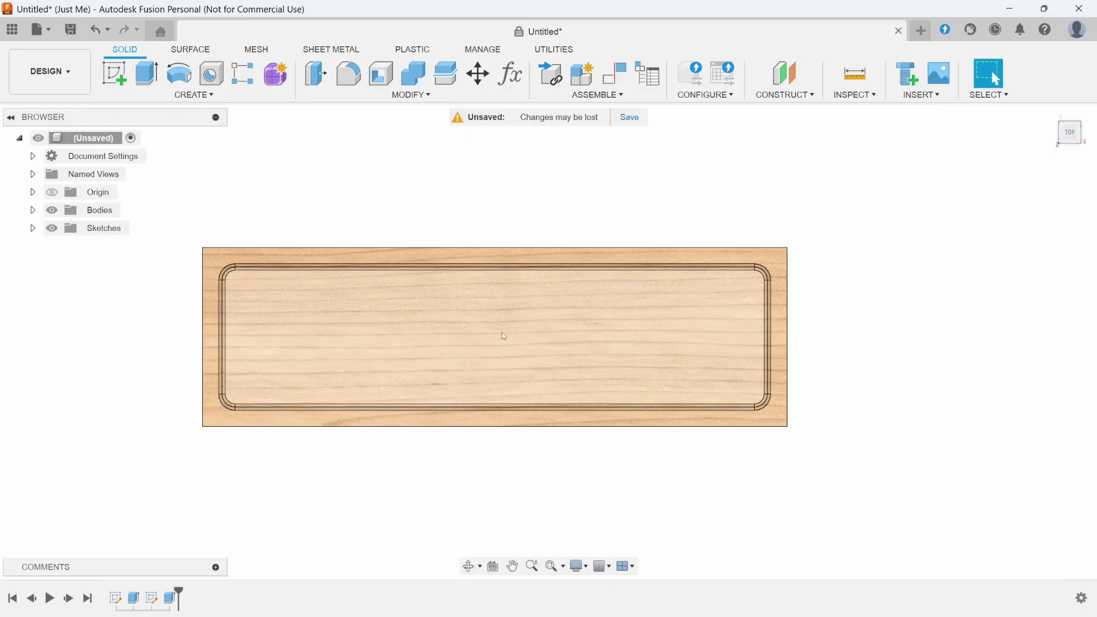
pyautogui.click(495, 338)
pyautogui.click(114, 73)
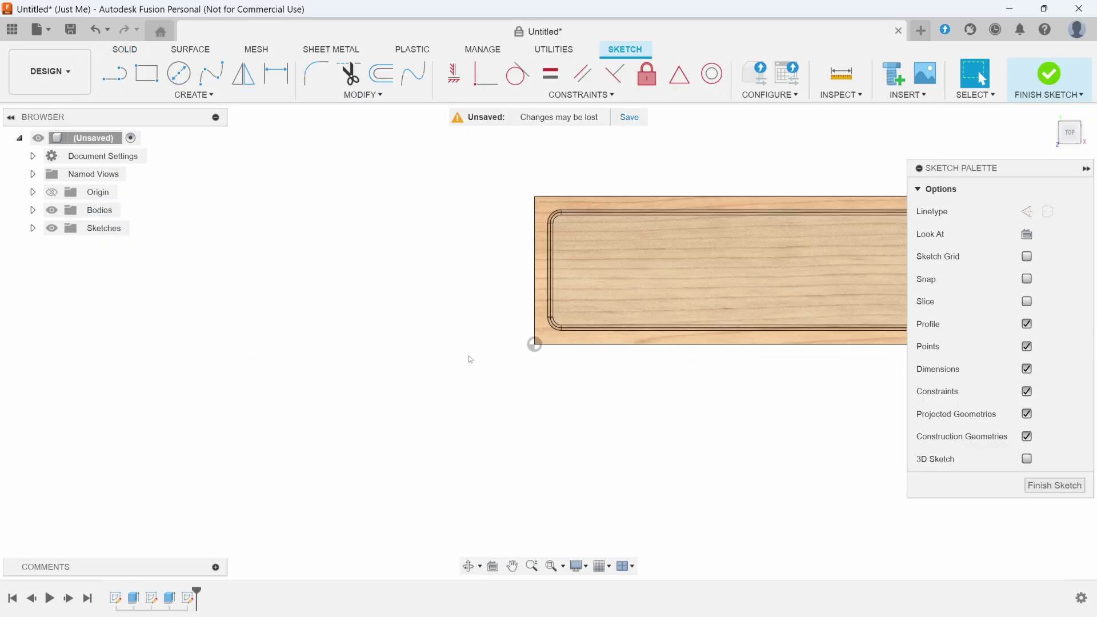
pyautogui.scroll(5, 369, 321)
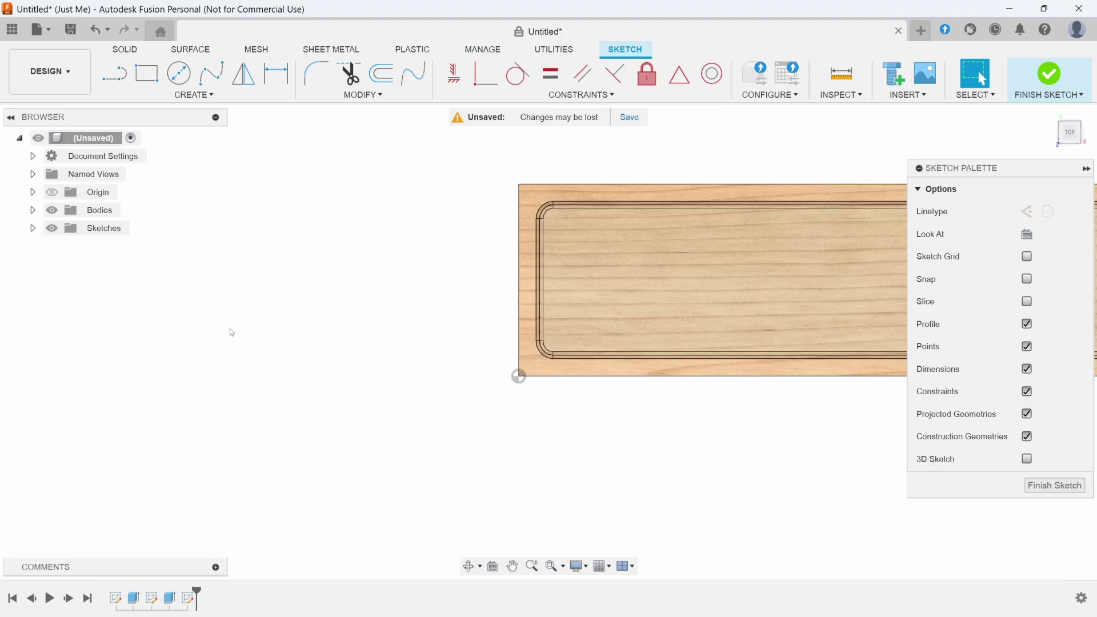
pyautogui.scroll(-3, 474, 282)
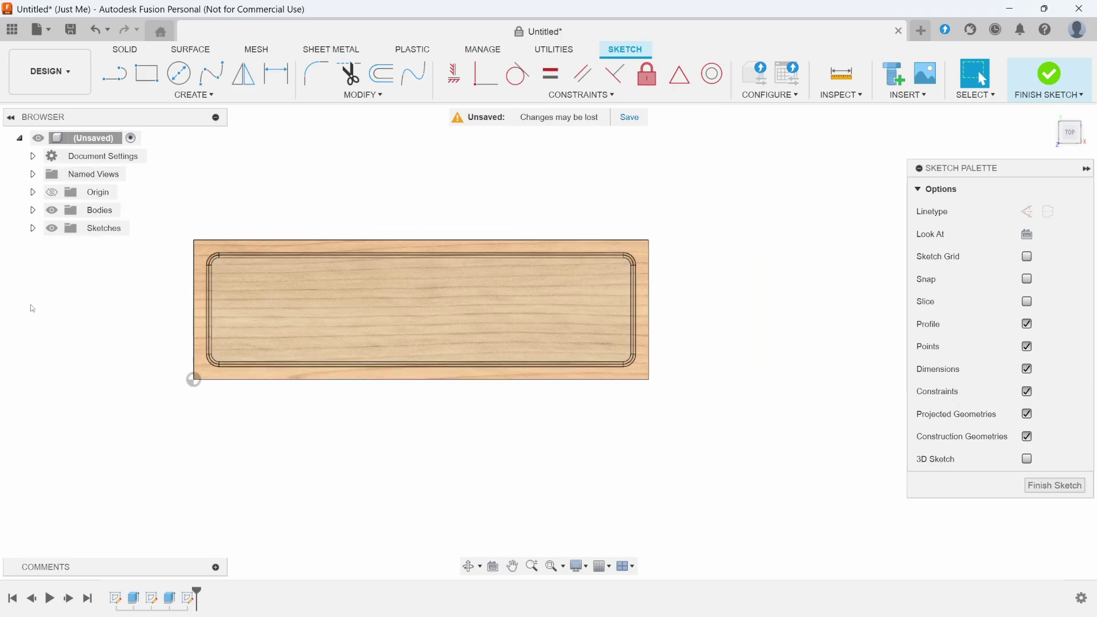
pyautogui.scroll(2, 33, 308)
# - Add a text frame across the board, centred both ways, reading WELCOME
pyautogui.click(194, 94)
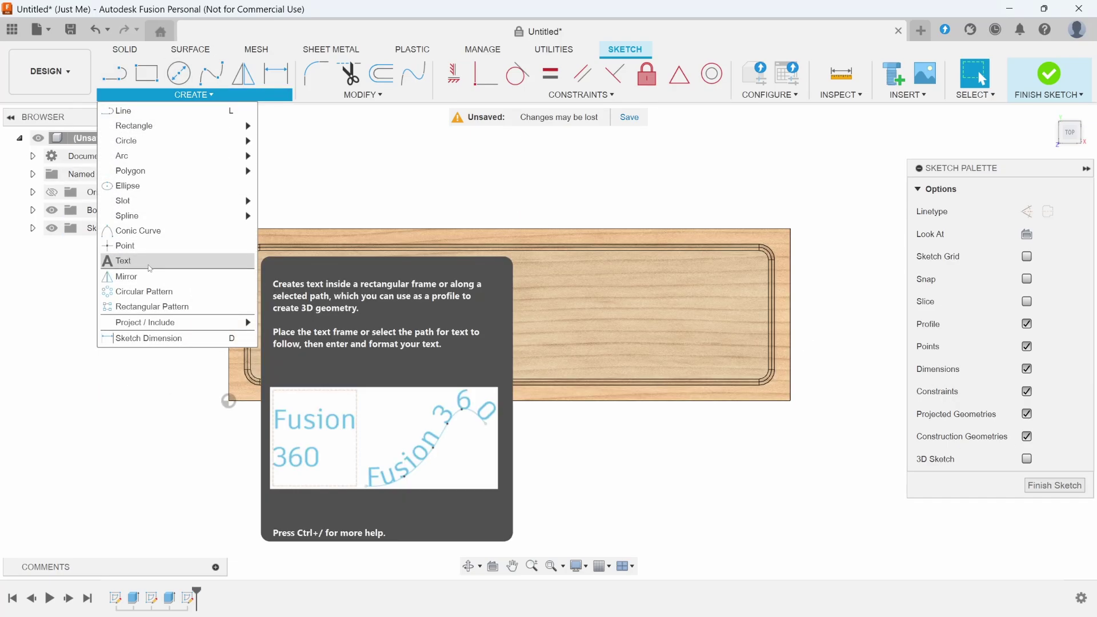
pyautogui.click(144, 264)
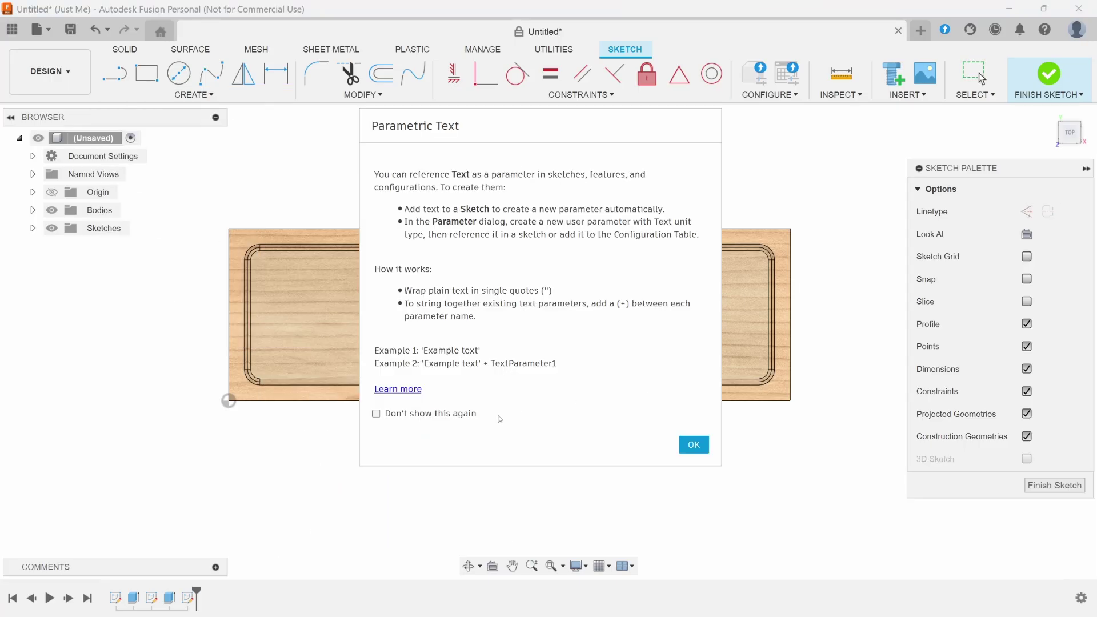
pyautogui.click(696, 446)
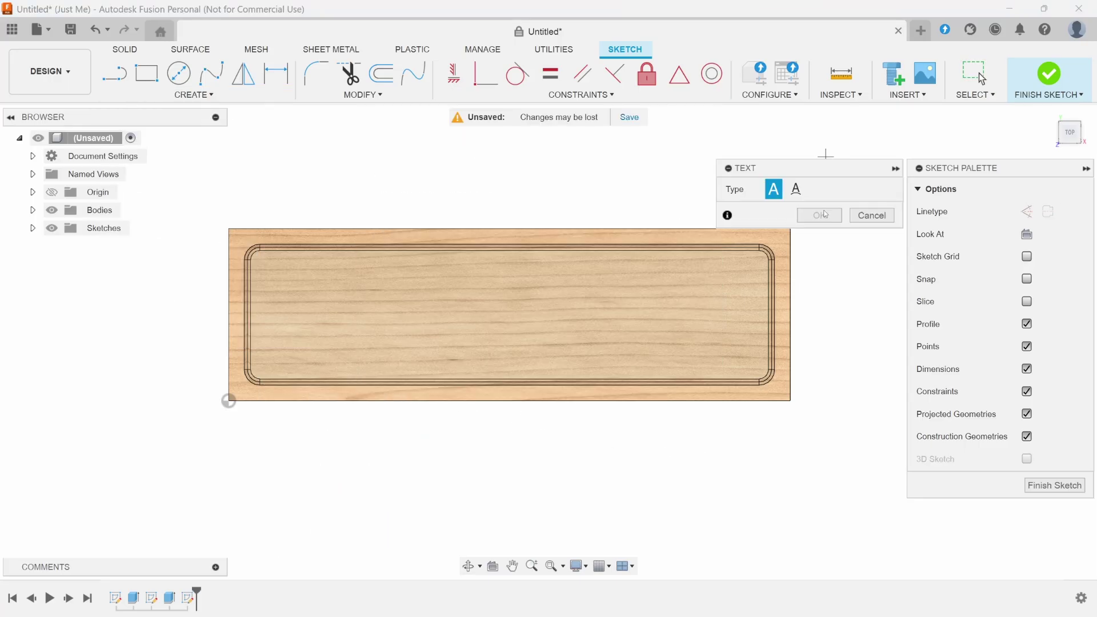
pyautogui.click(224, 226)
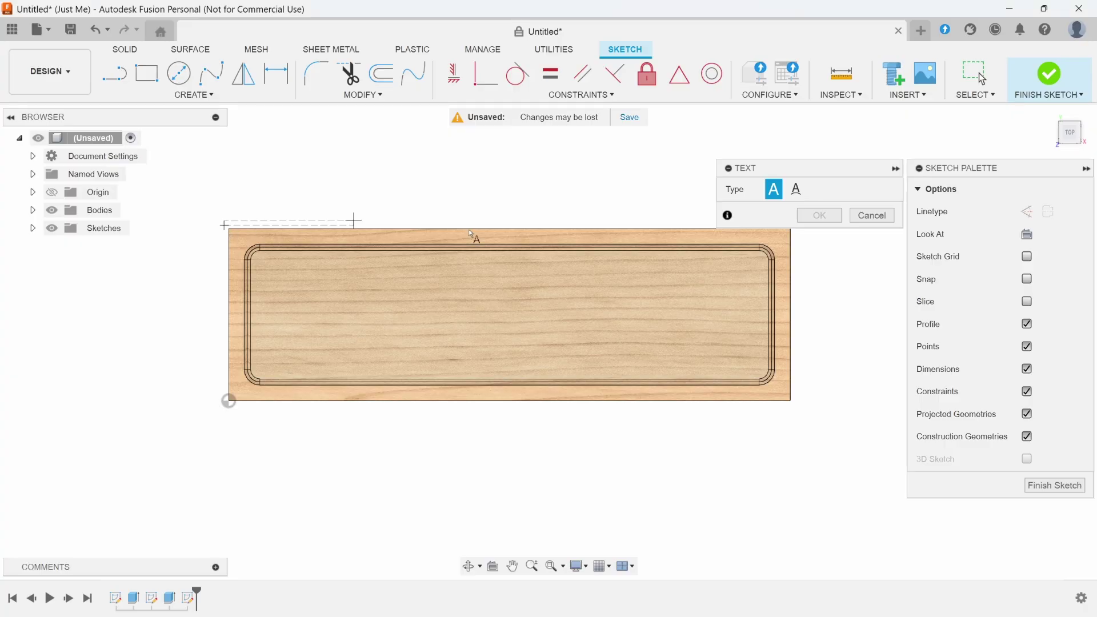
pyautogui.click(795, 405)
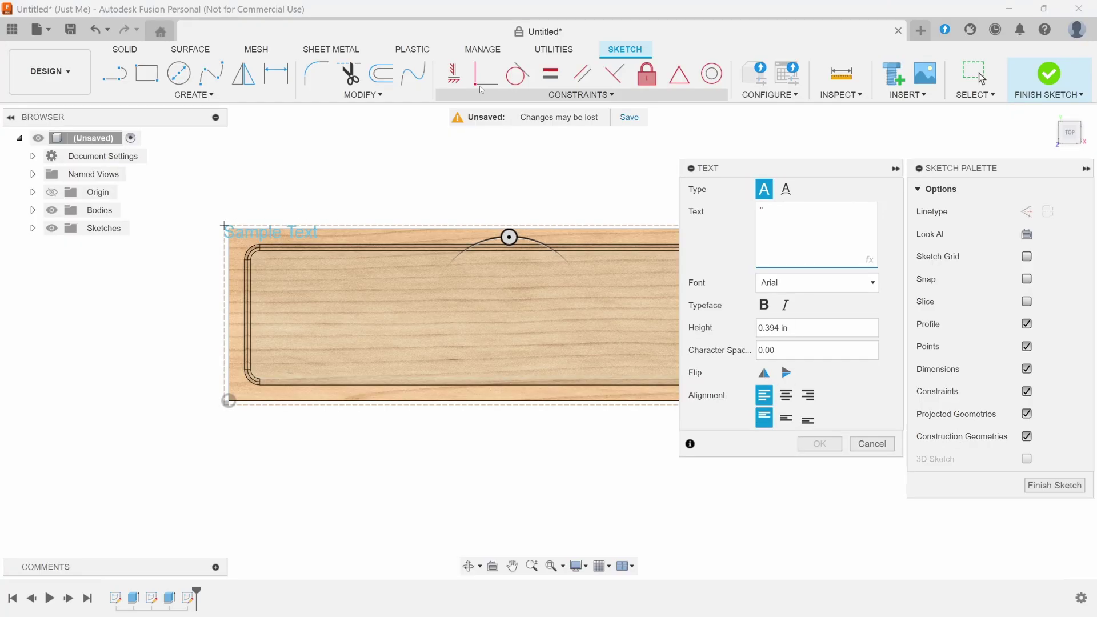
pyautogui.click(786, 395)
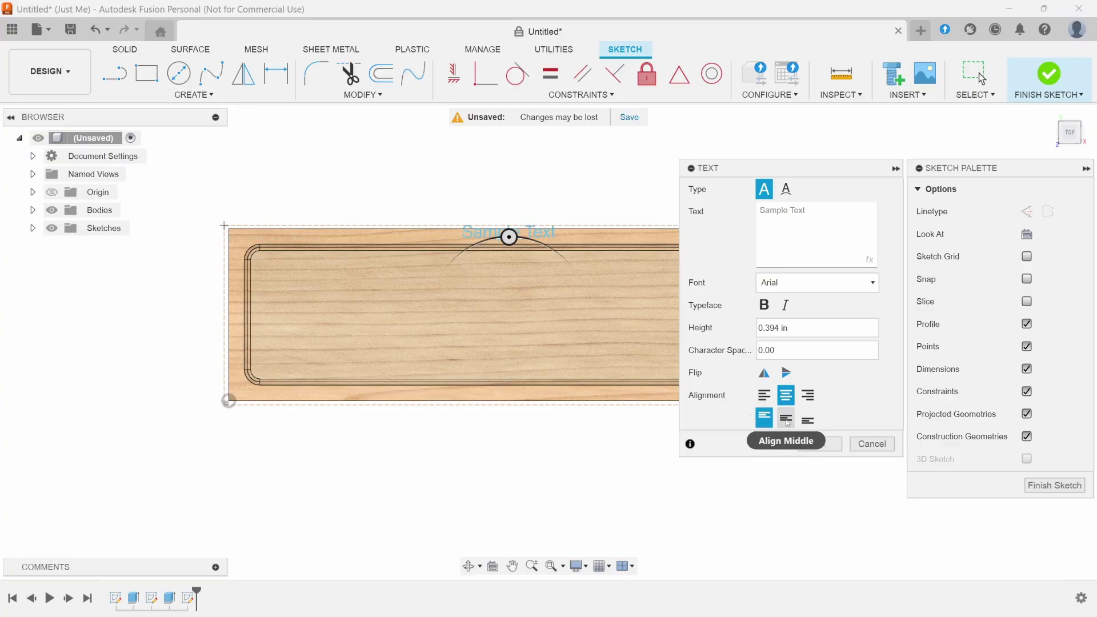
pyautogui.click(787, 420)
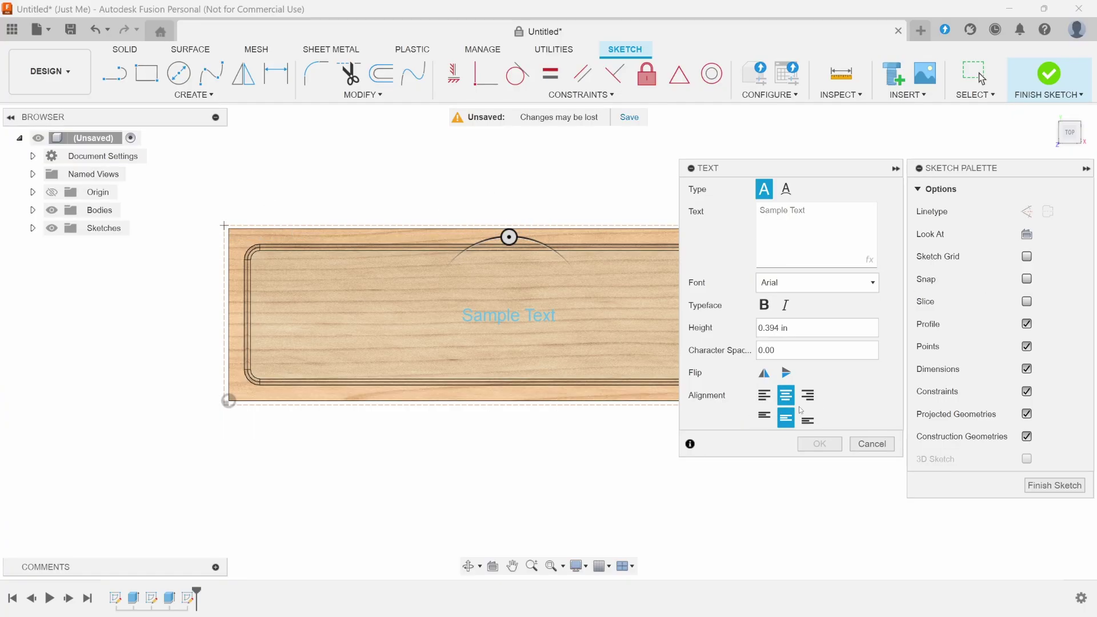
pyautogui.click(819, 215)
pyautogui.write('WELCOME')
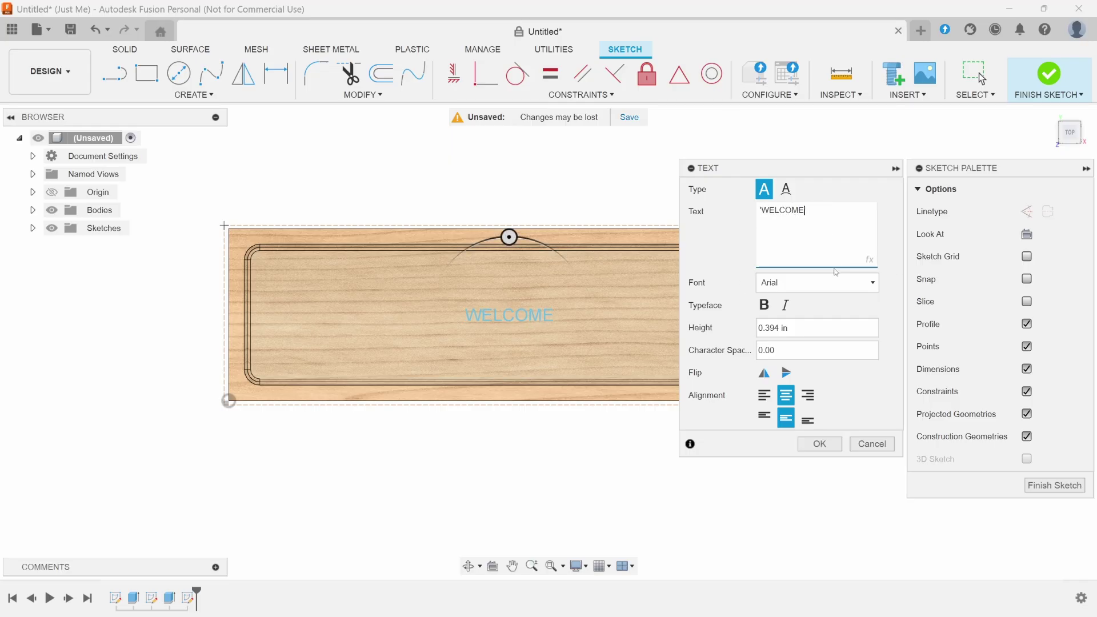
# - Set the WELCOME text to Caladea at height 2 and confirm it
pyautogui.click(873, 284)
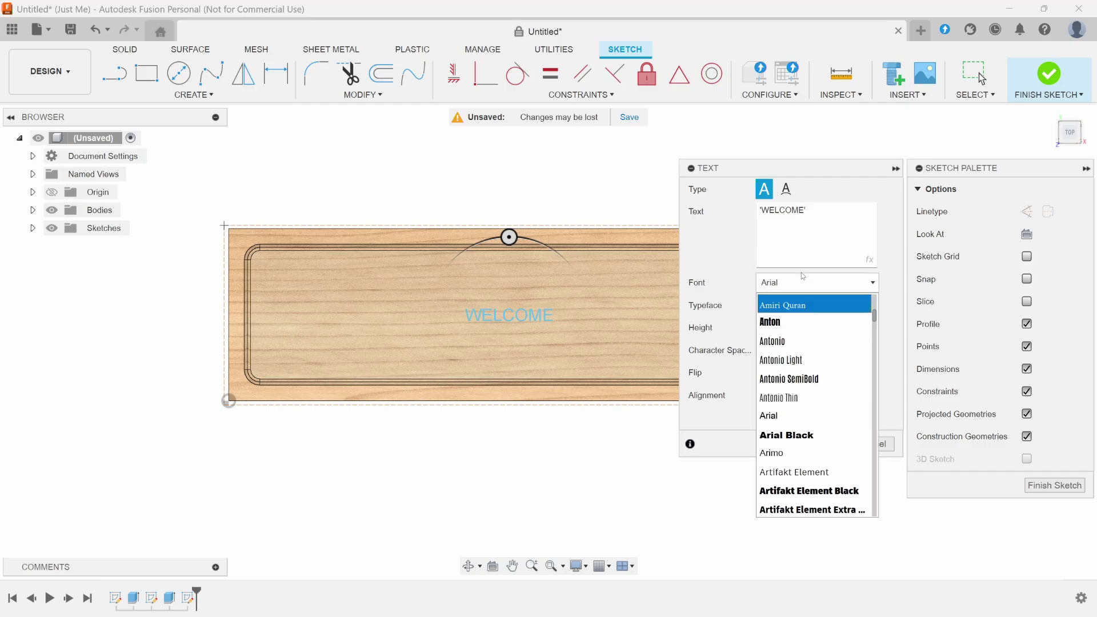
pyautogui.scroll(-8, 814, 279)
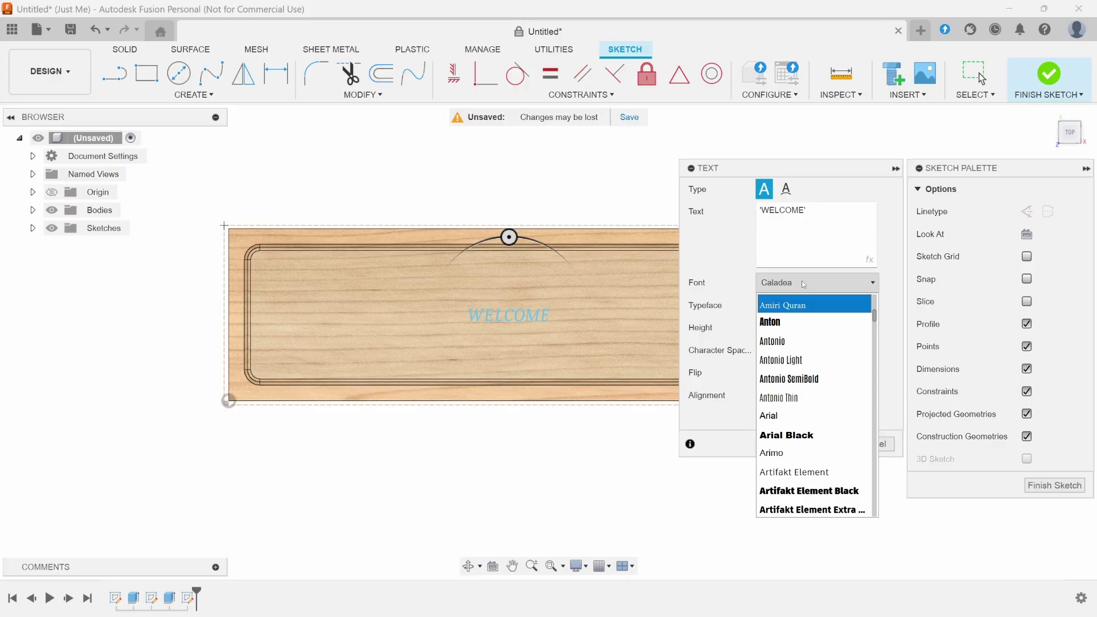
pyautogui.click(803, 284)
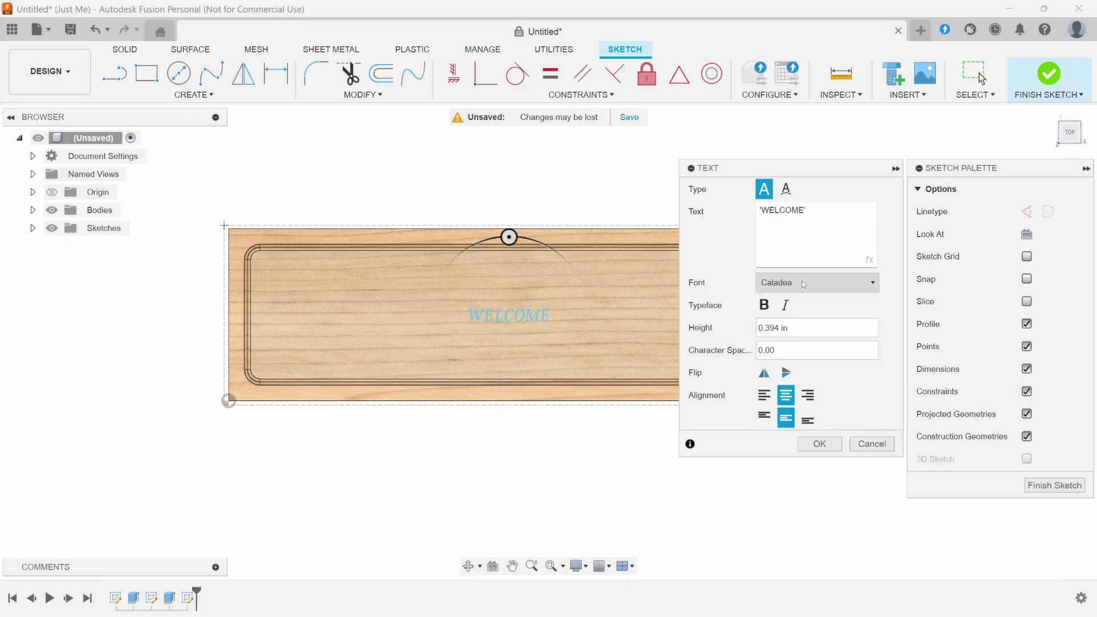
pyautogui.moveTo(803, 327); pyautogui.dragTo(714, 332)
pyautogui.write('2')
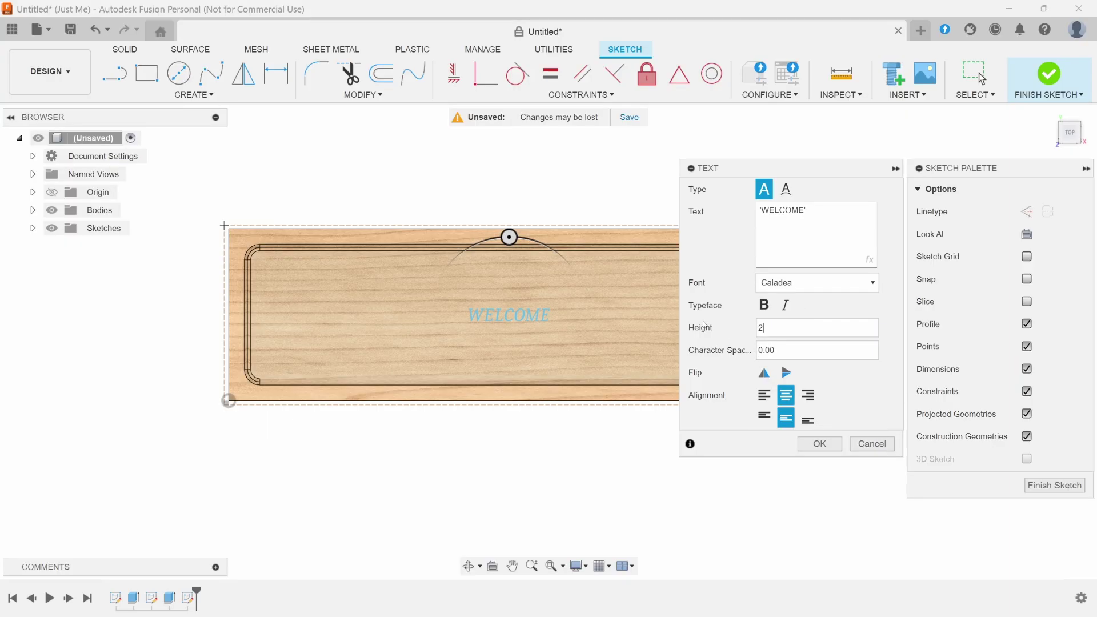
pyautogui.click(838, 439)
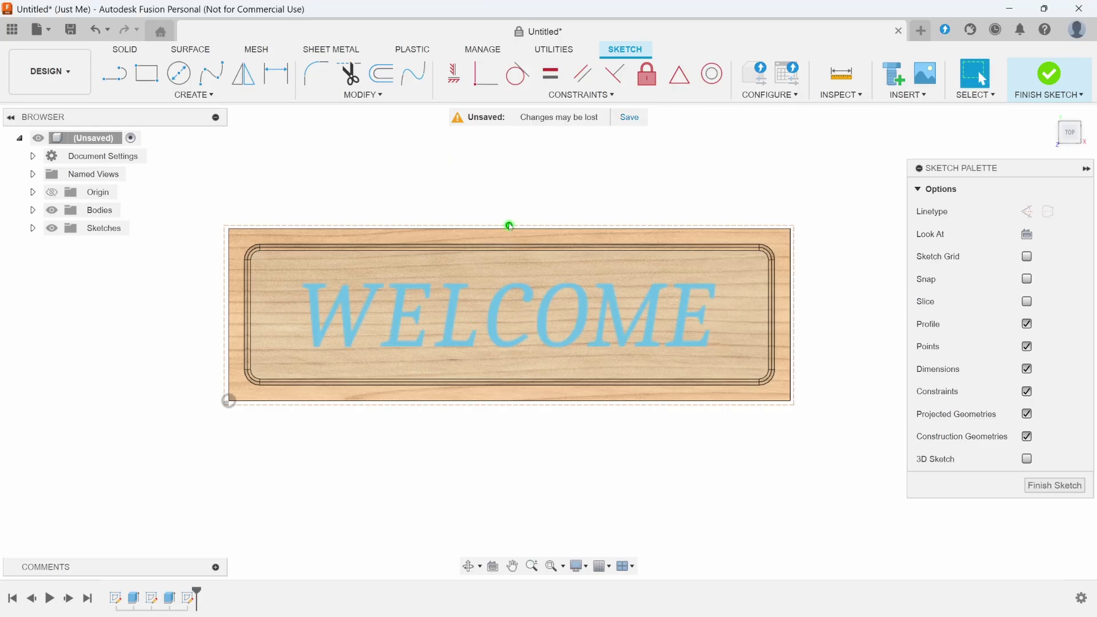
# - Drag the WELCOME frame's top snap point upward to raise the word
pyautogui.click(509, 225)
pyautogui.click(508, 226)
pyautogui.moveTo(509, 226); pyautogui.dragTo(509, 175)
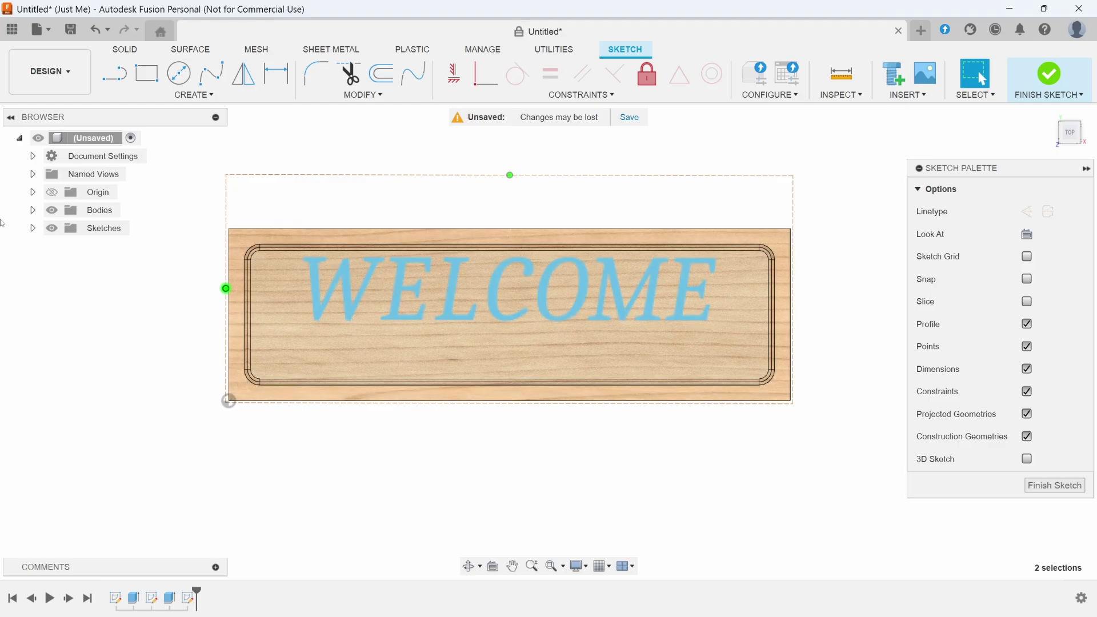
# - Draw a new text box below WELCOME with text height 1
pyautogui.click(193, 94)
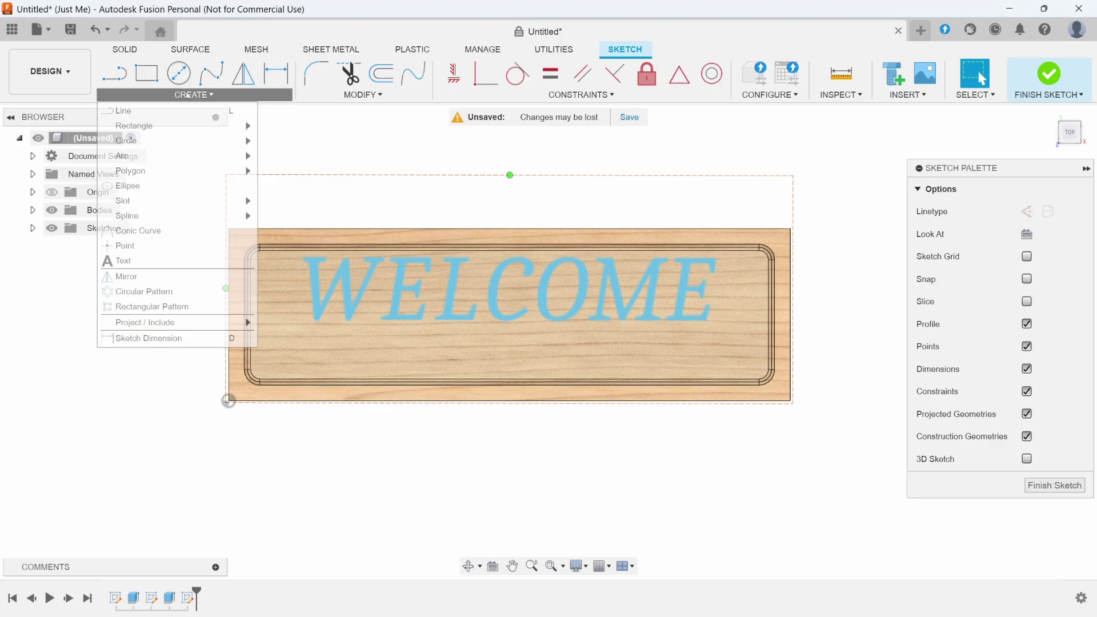
pyautogui.click(150, 263)
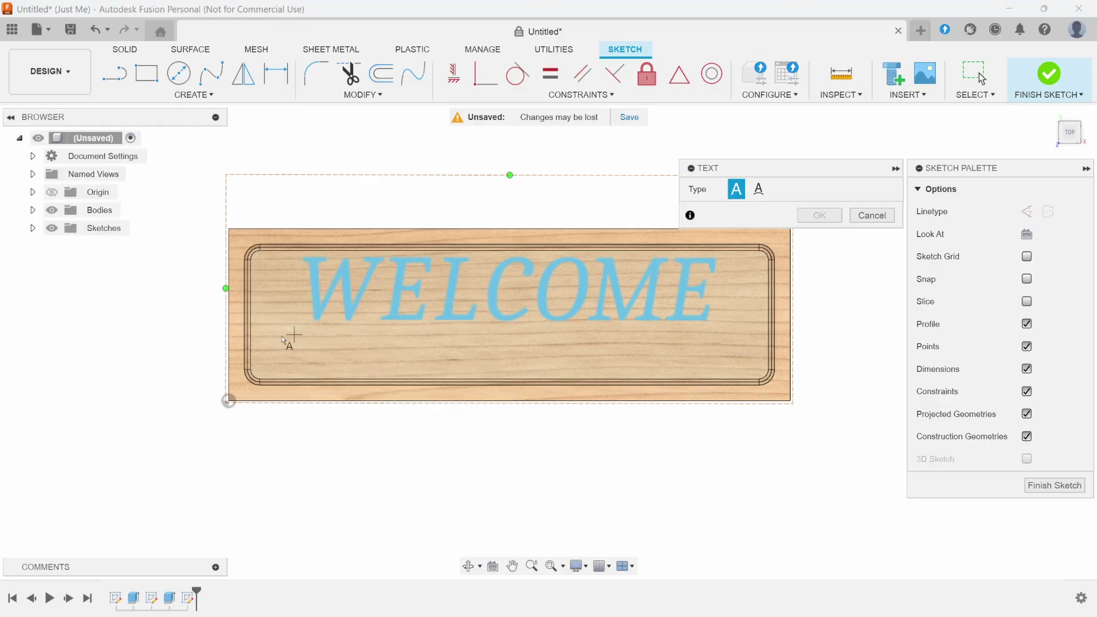
pyautogui.click(204, 314)
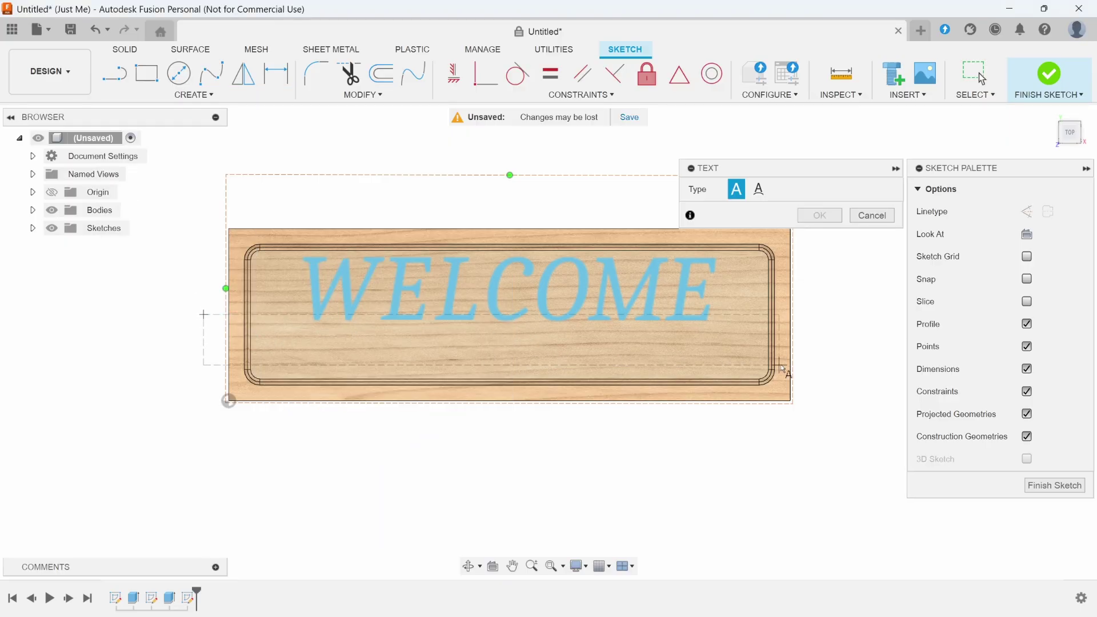
pyautogui.click(812, 406)
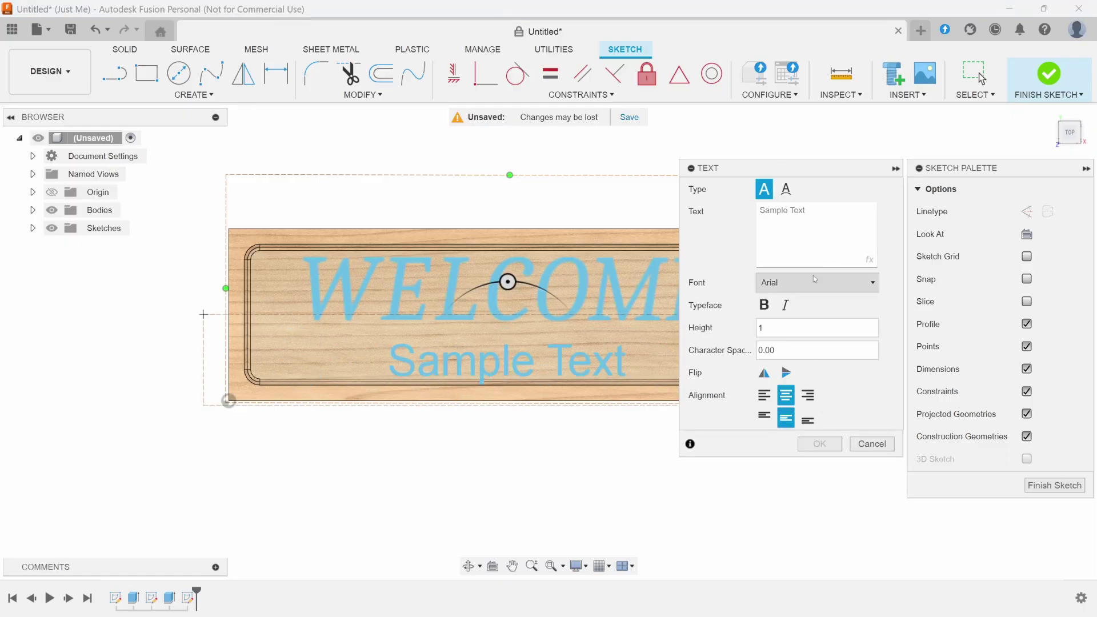
pyautogui.click(817, 327)
pyautogui.write('1')
# - Enter 'est 2019' as the text and set its font to Dancing Script
pyautogui.click(811, 221)
pyautogui.write('est 2019')
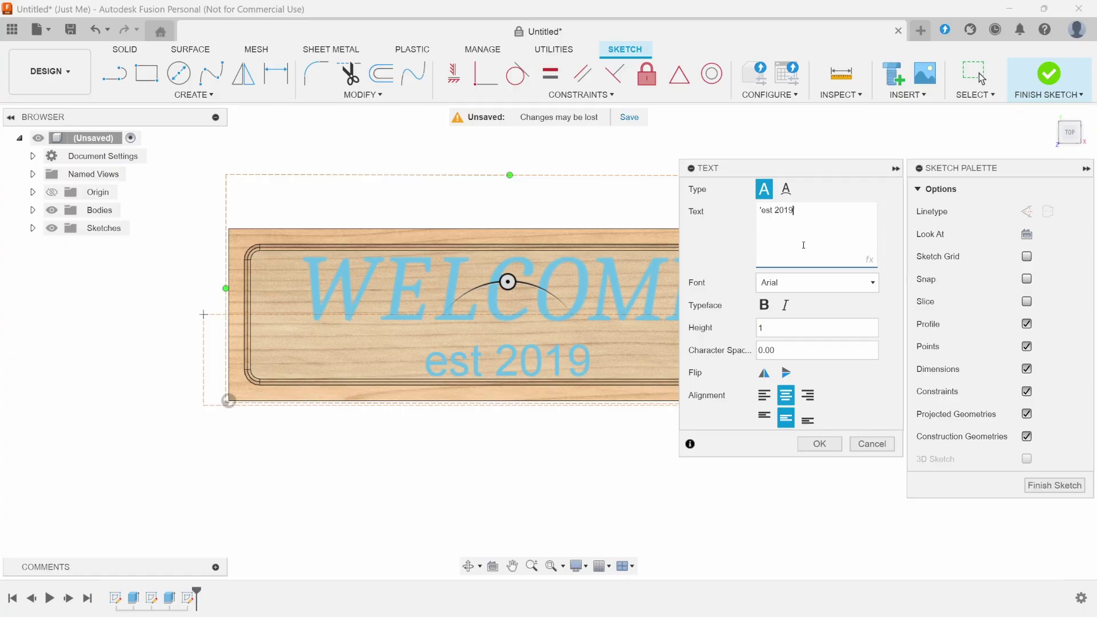
pyautogui.click(818, 283)
pyautogui.press('d')
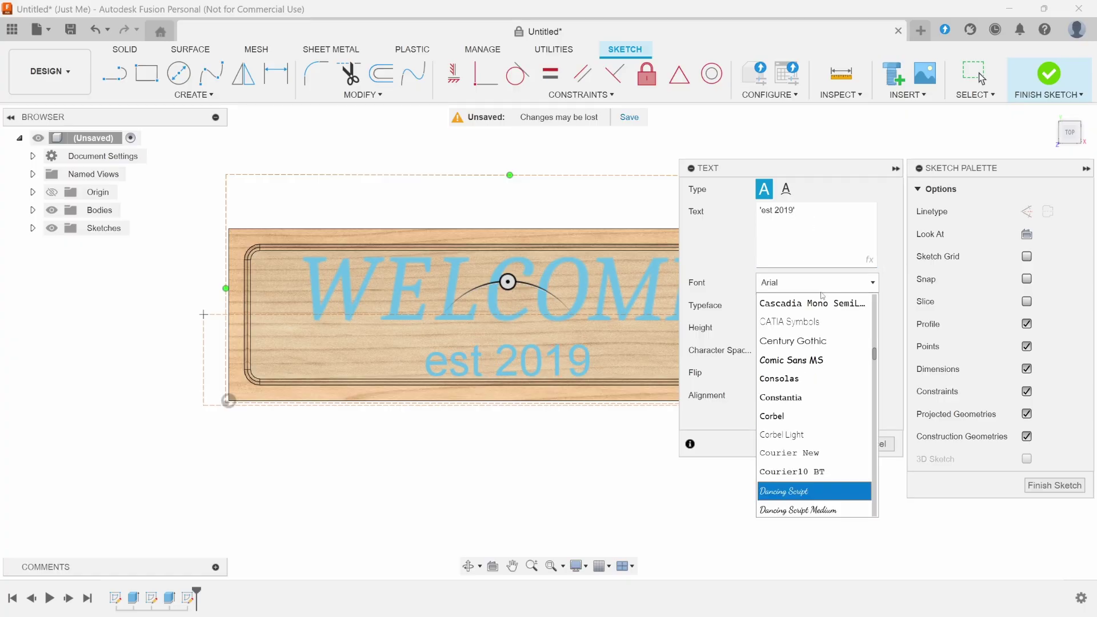
pyautogui.scroll(-3, 811, 434)
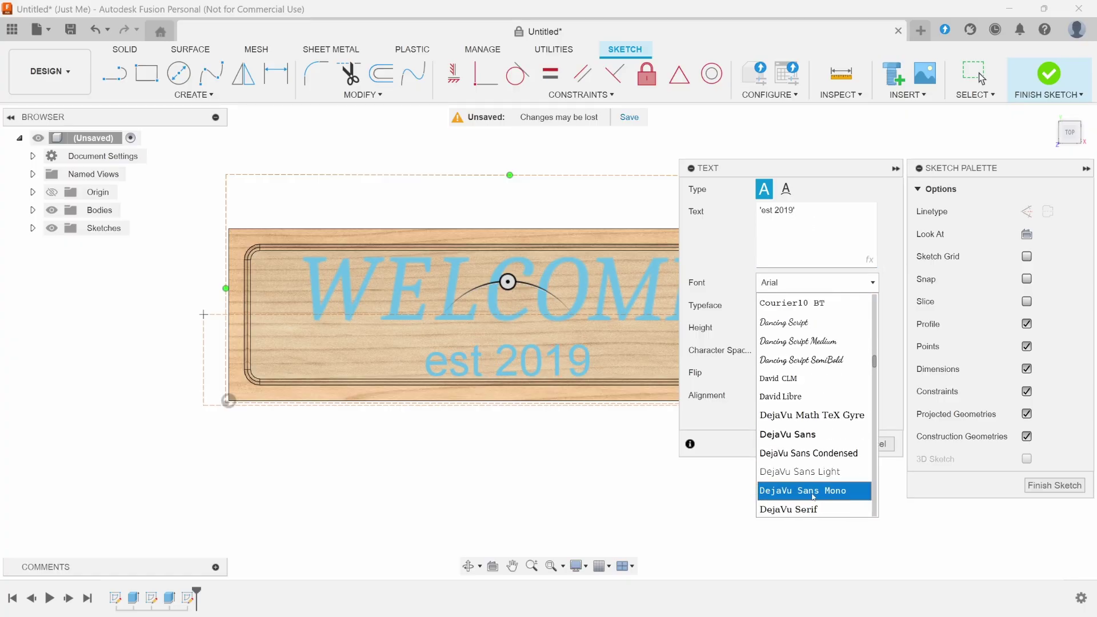
pyautogui.click(807, 322)
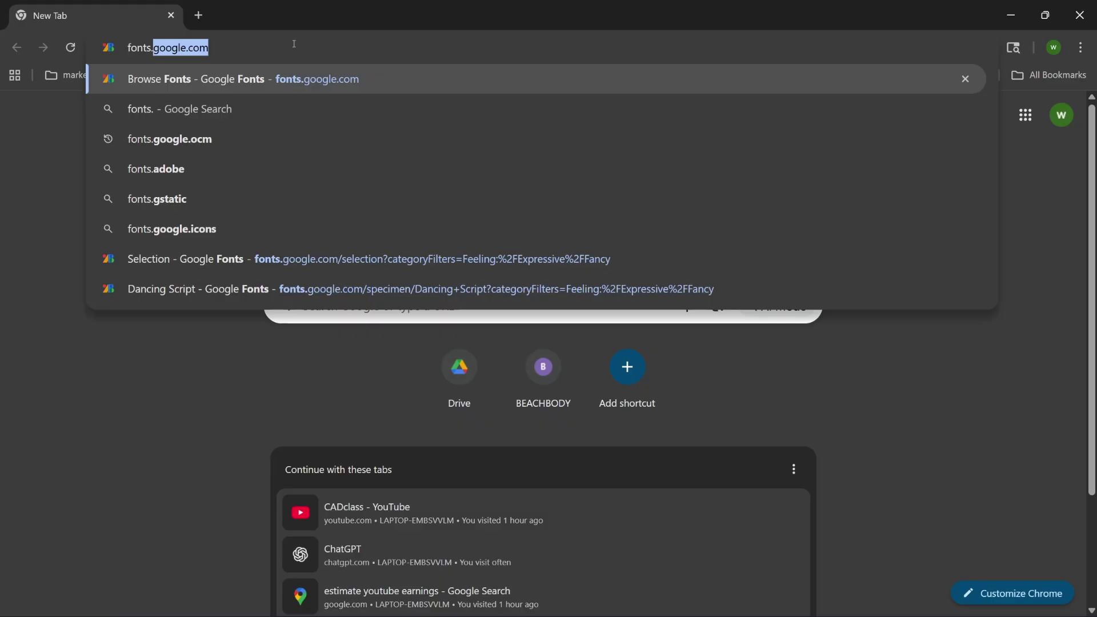
# - Load fonts.google.com in Chrome
pyautogui.press('Return')
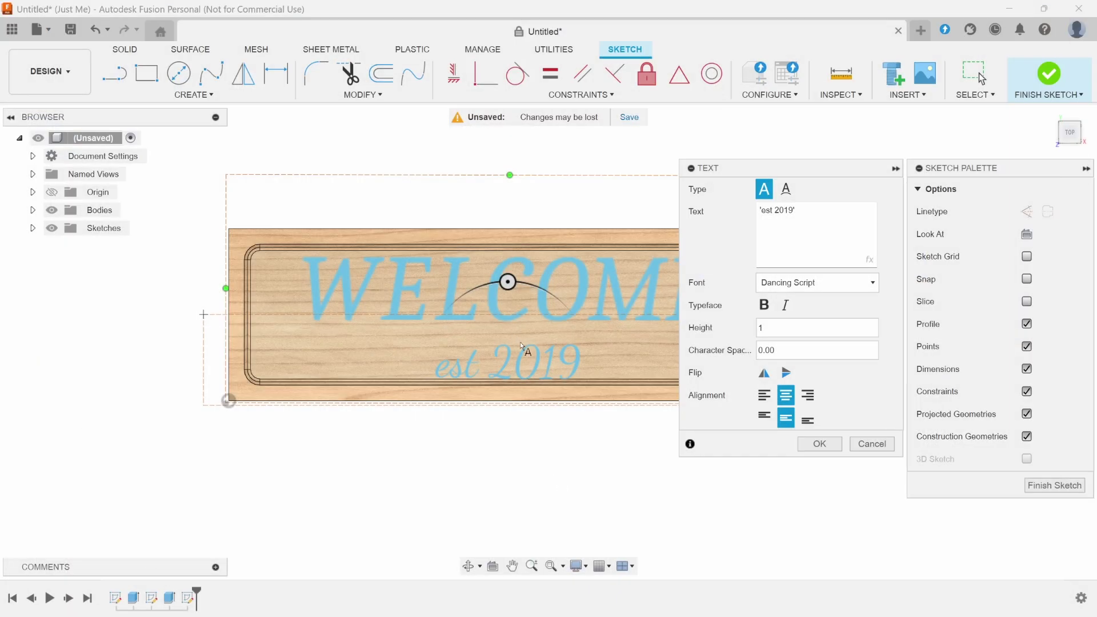
# - Place est 2019 higher, shrink WELCOME's frame from top and right, then finish the sketch
pyautogui.click(812, 444)
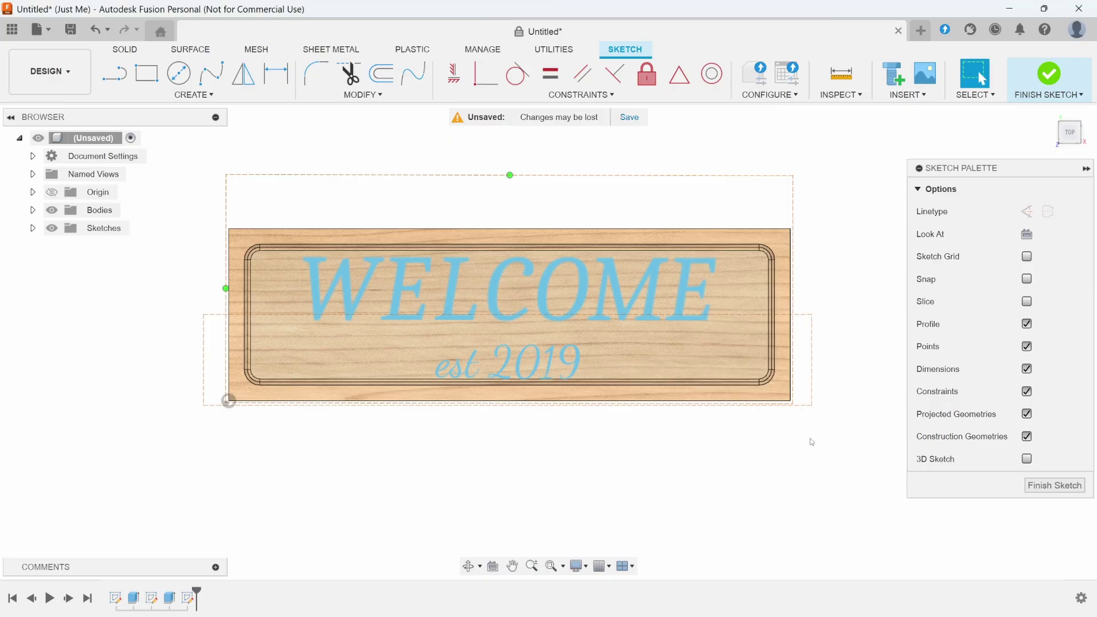
pyautogui.moveTo(508, 315); pyautogui.dragTo(509, 294)
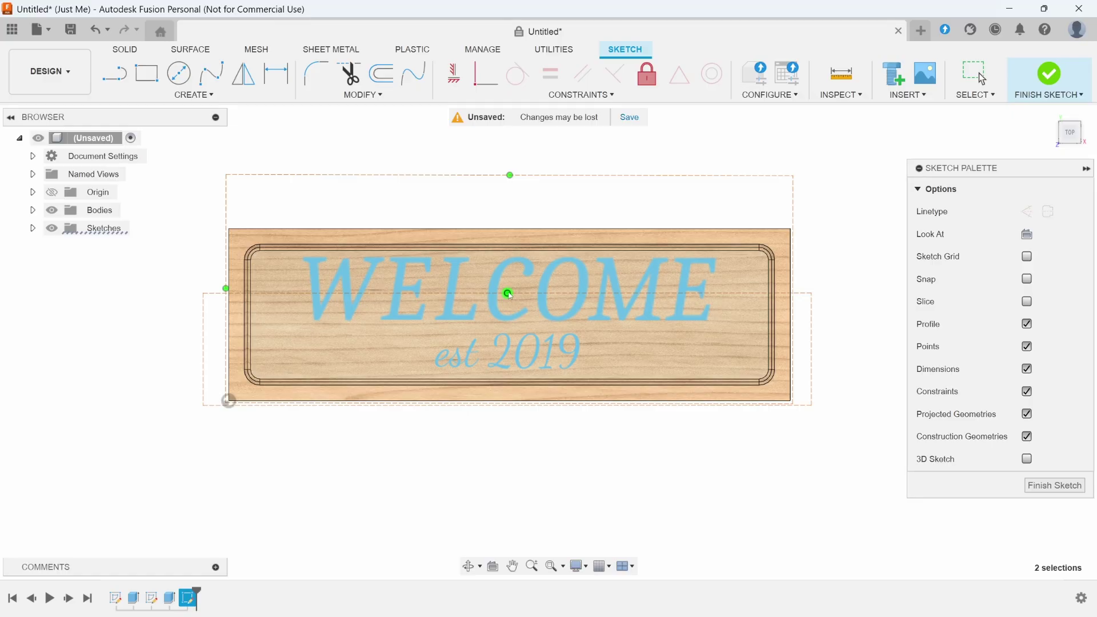
pyautogui.click(508, 294)
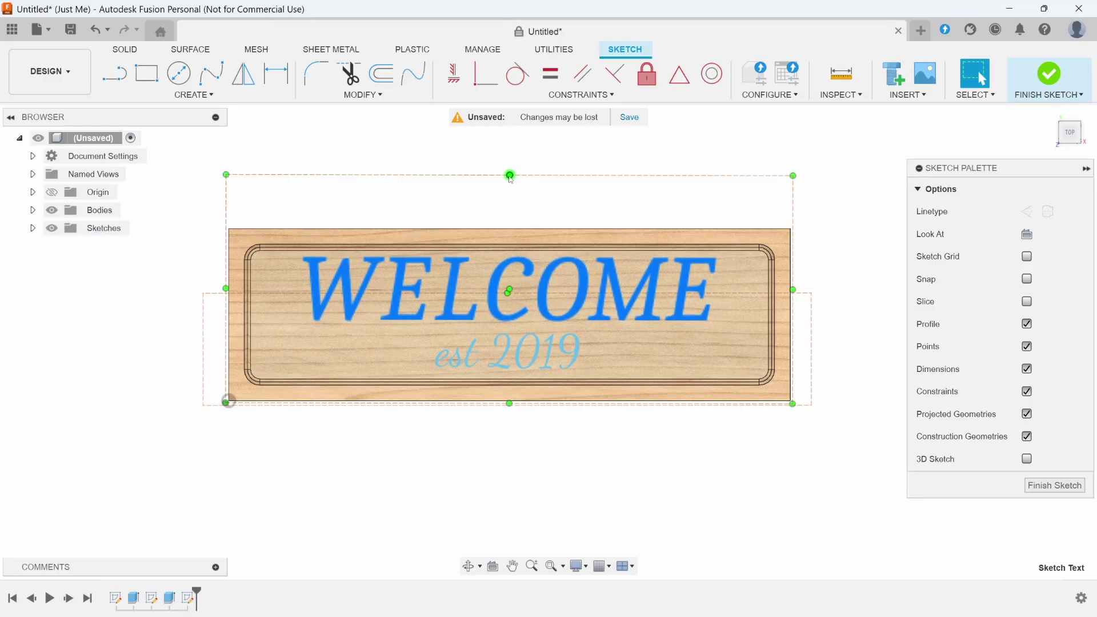
pyautogui.moveTo(510, 177); pyautogui.dragTo(510, 185)
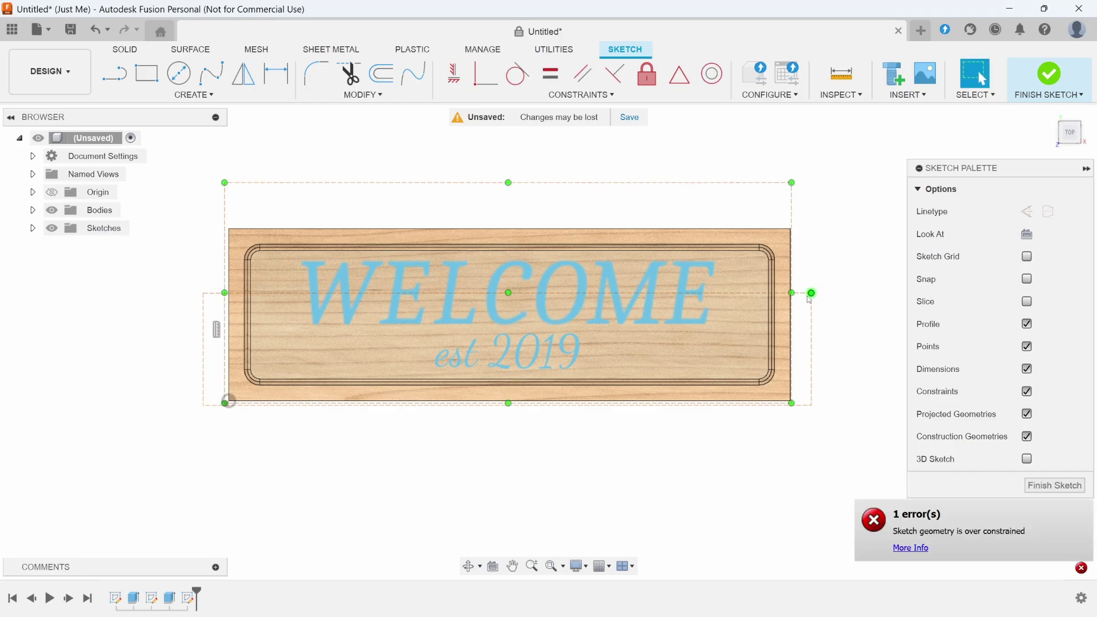
pyautogui.moveTo(810, 294); pyautogui.dragTo(796, 293)
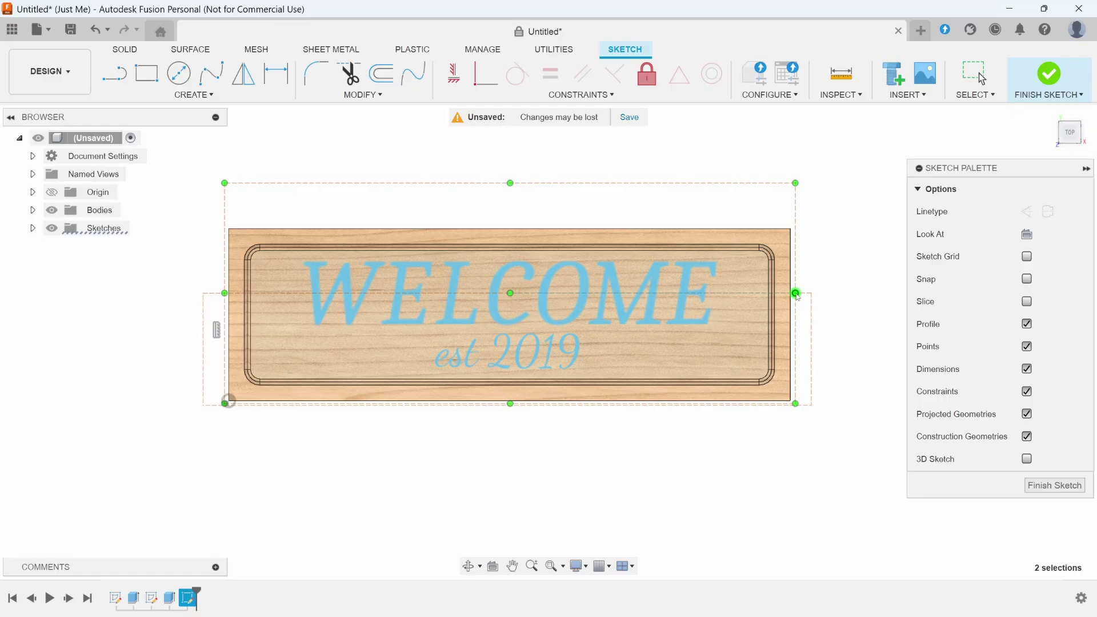
pyautogui.click(697, 459)
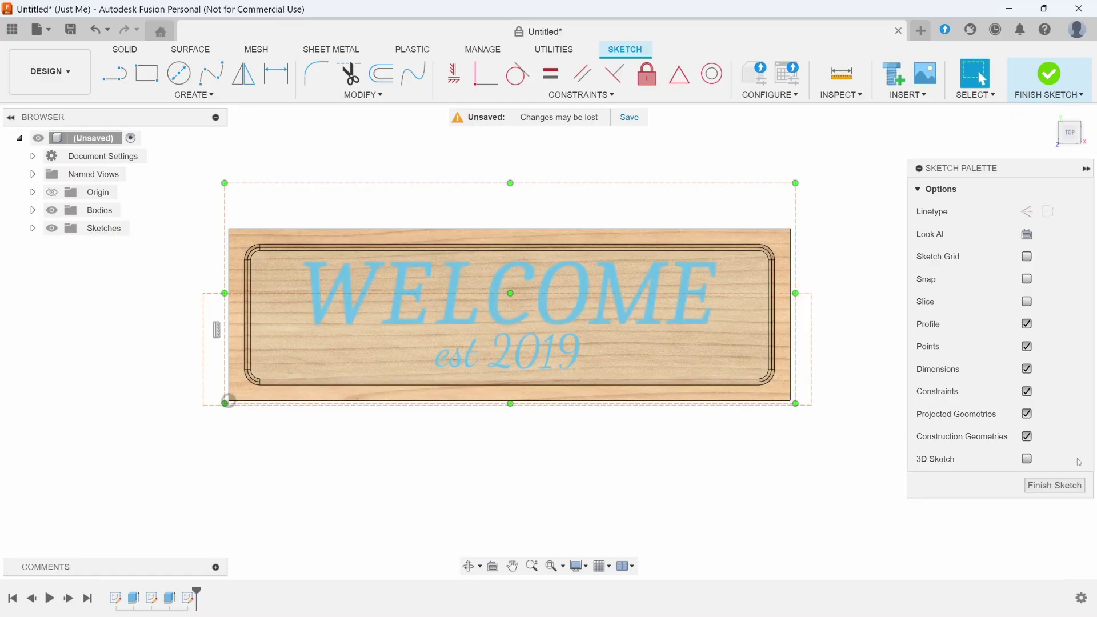
pyautogui.click(1055, 486)
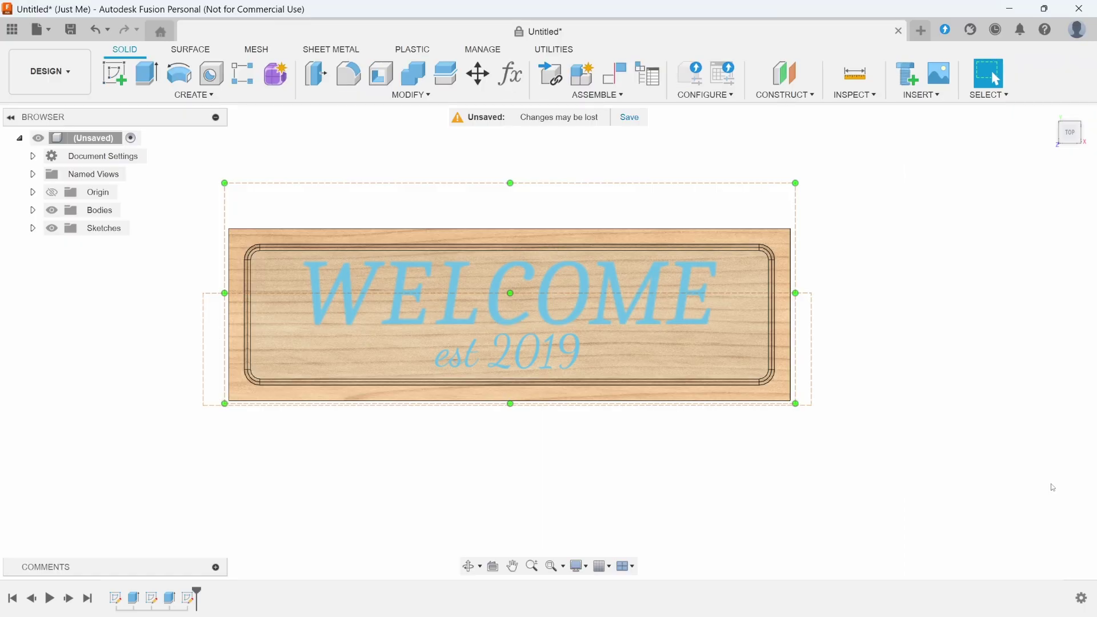
# - Cut the WELCOME and est 2019 text profiles 0.1 in deep into the board
pyautogui.click(144, 76)
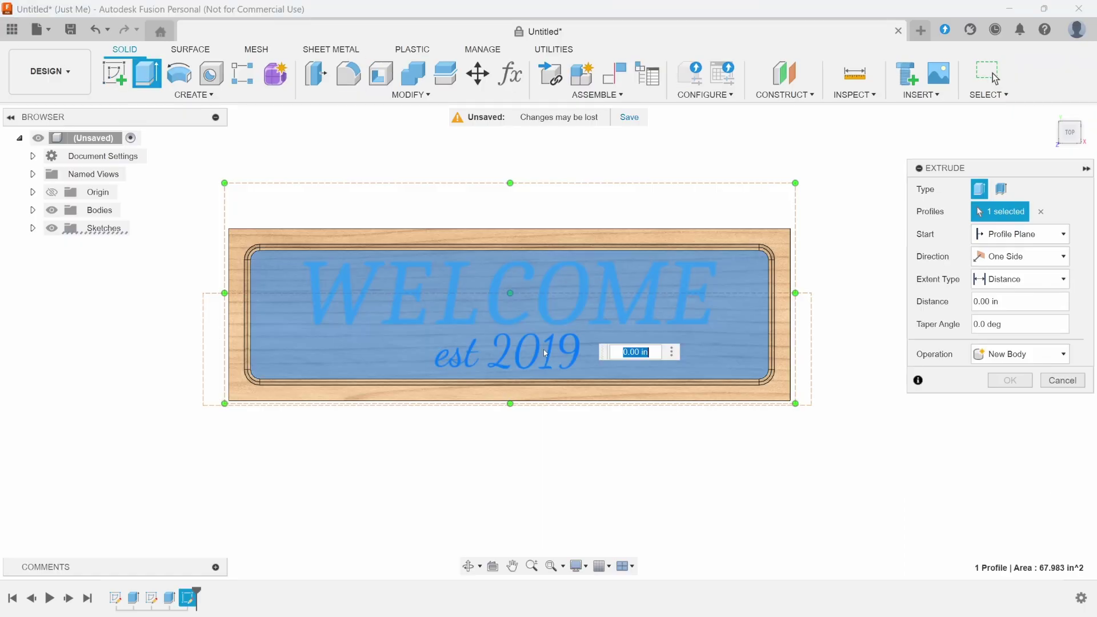
pyautogui.click(735, 345)
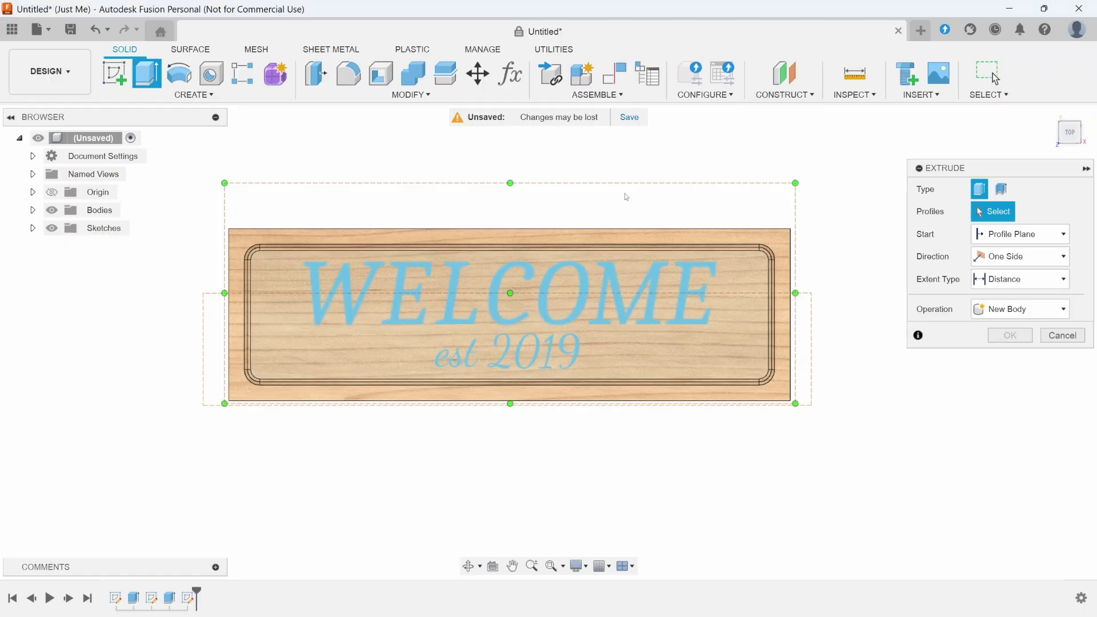
pyautogui.click(650, 298)
pyautogui.click(547, 370)
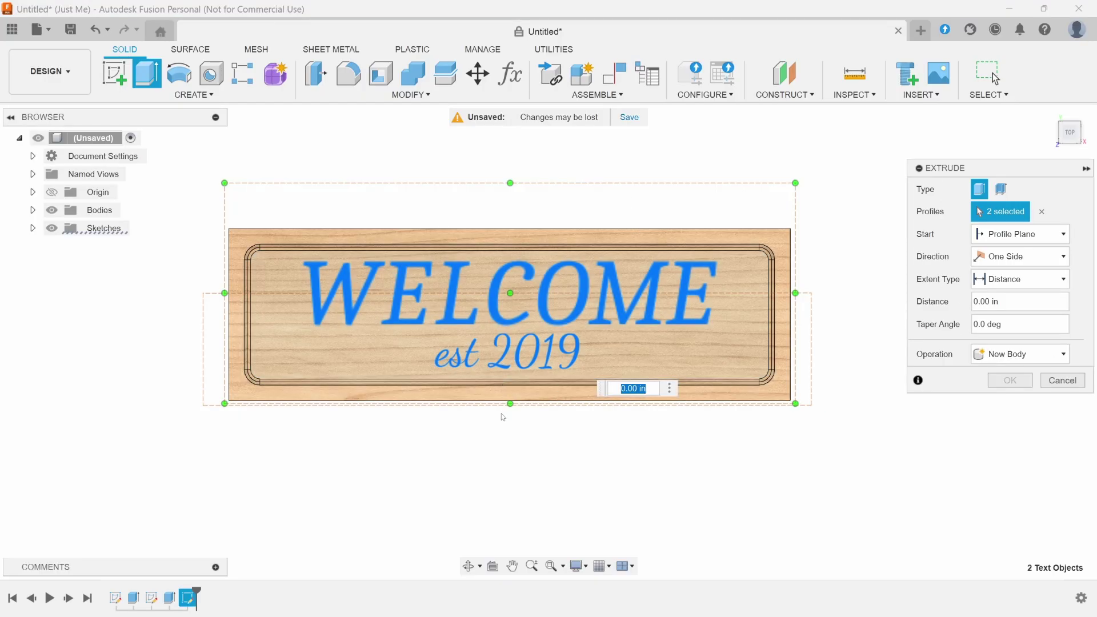
pyautogui.keyDown('shift'); pyautogui.moveTo(564, 479); pyautogui.dragTo(536, 372, button='middle'); pyautogui.keyUp('shift')
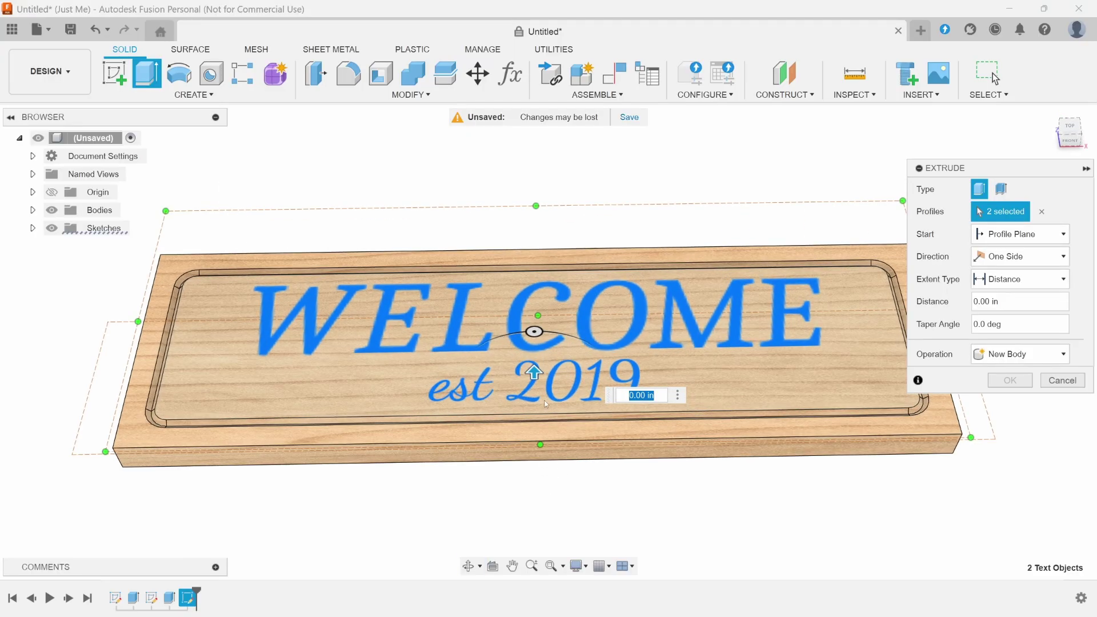
pyautogui.moveTo(535, 372); pyautogui.dragTo(557, 389)
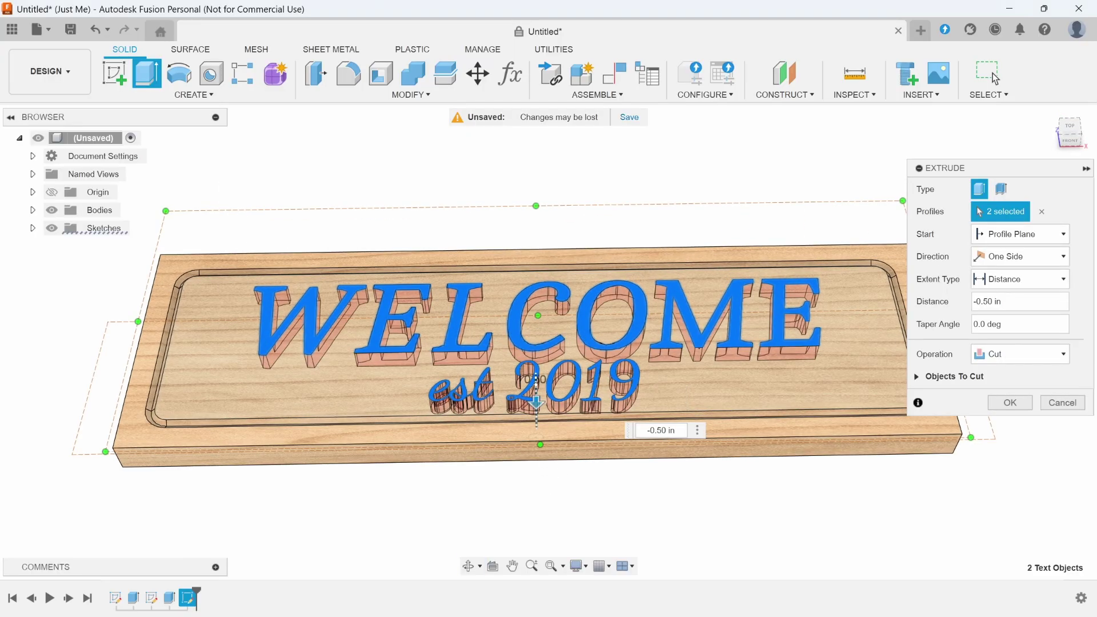
pyautogui.write('-')
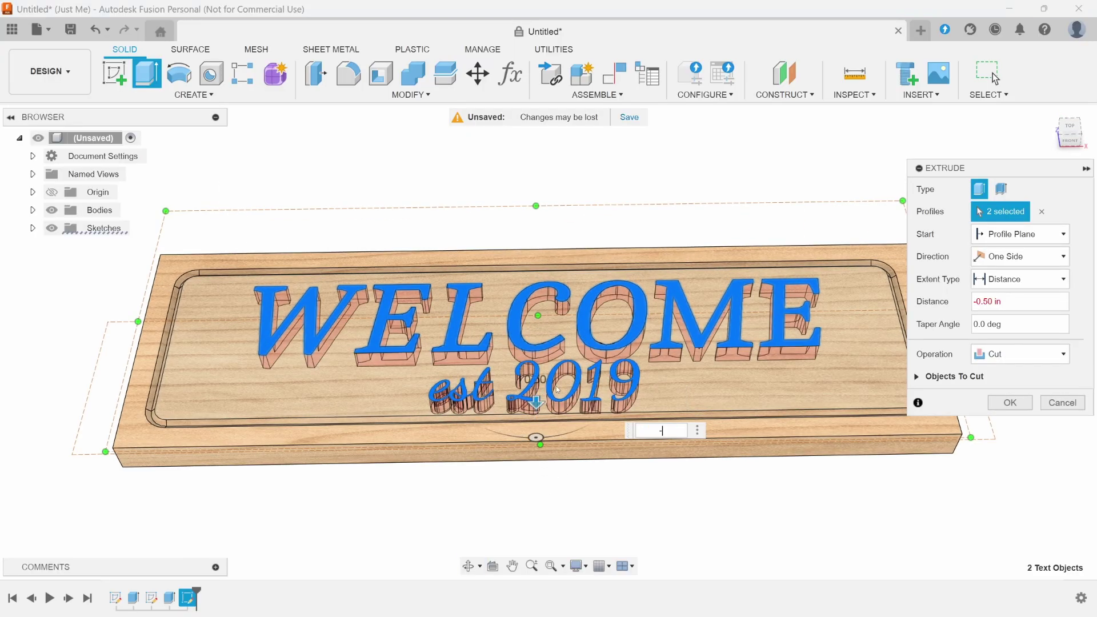
pyautogui.write('.1')
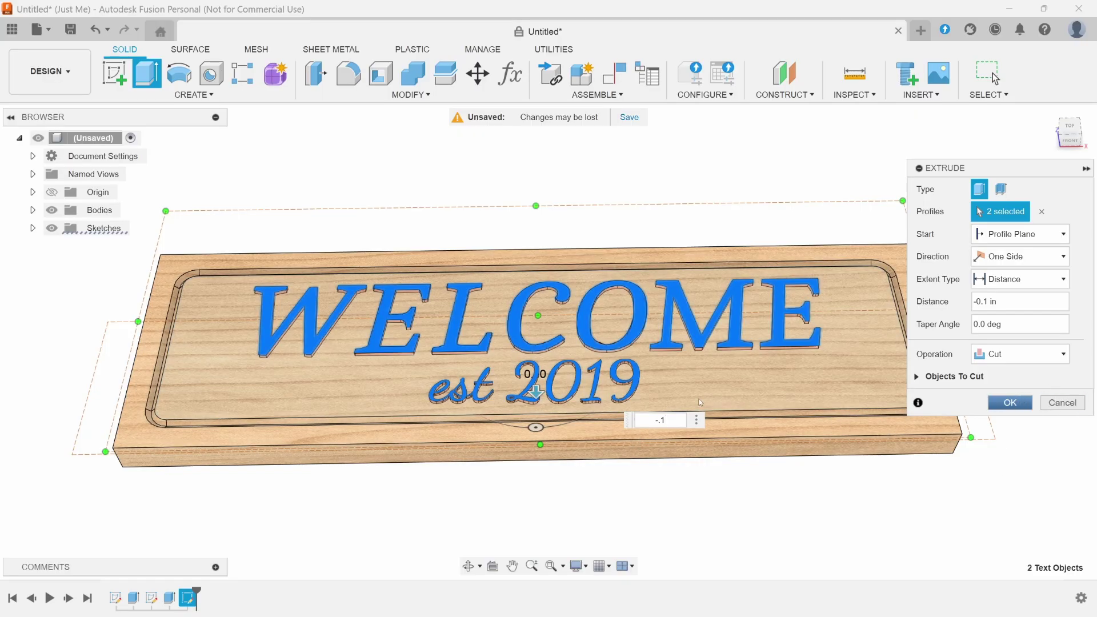
pyautogui.press('Return')
pyautogui.scroll(-5, 635, 391)
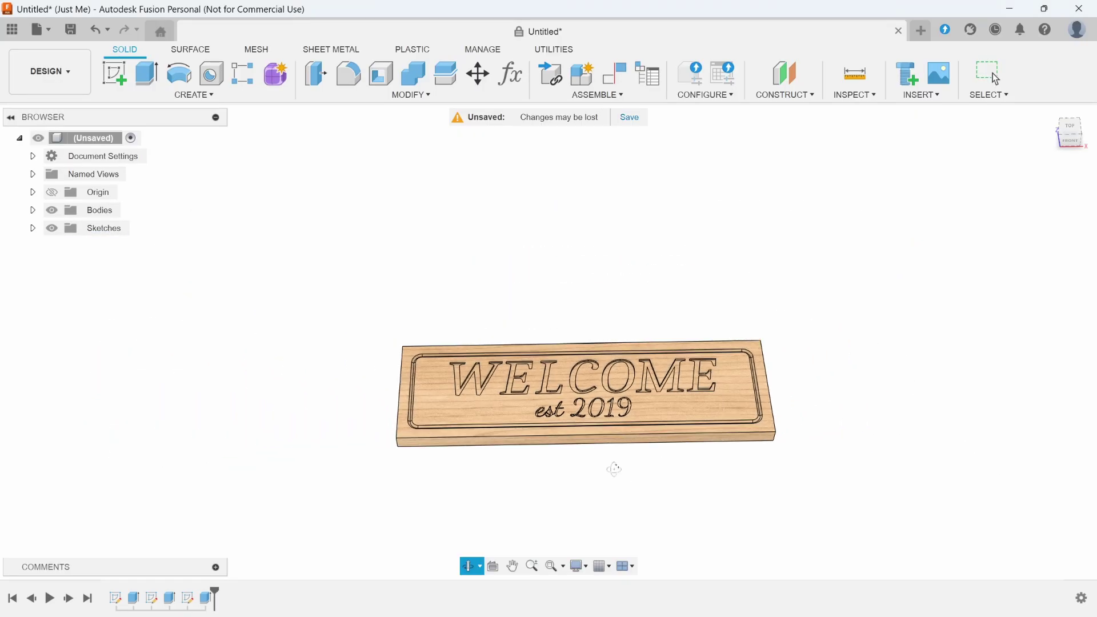
# - Turn the sign toward the viewer and switch to the MANUFACTURE workspace
pyautogui.moveTo(614, 470)
pyautogui.keyDown('shift'); pyautogui.mouseDown(button='middle')
pyautogui.moveTo(607, 488)
pyautogui.moveTo(617, 475)
pyautogui.mouseUp(button='middle'); pyautogui.keyUp('shift')
pyautogui.scroll(1, 656, 429)
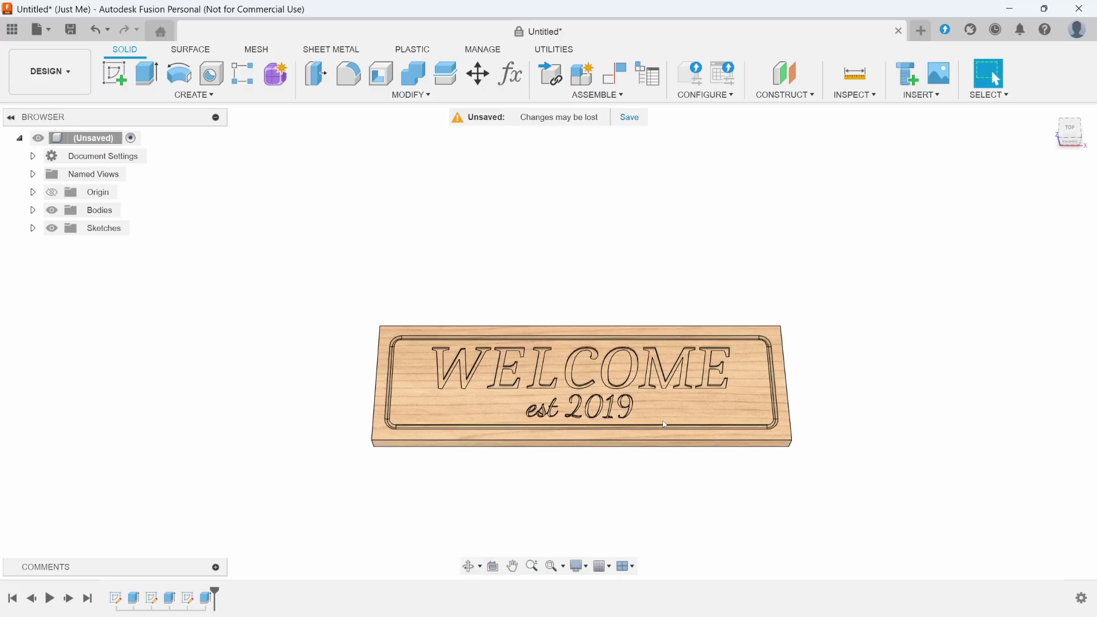
pyautogui.scroll(3, 694, 405)
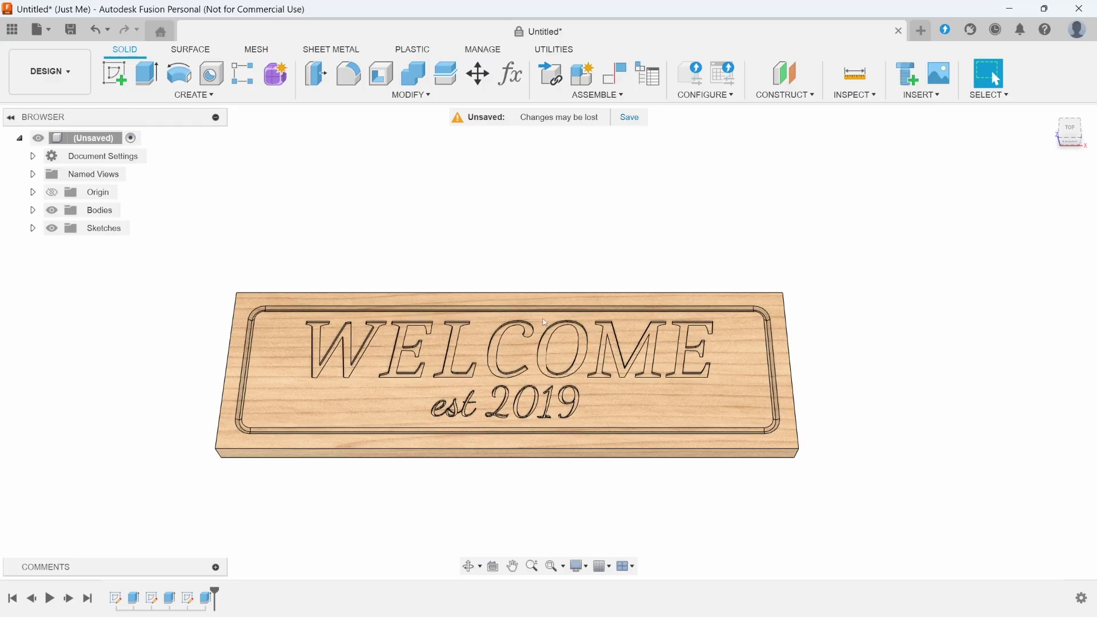
pyautogui.click(59, 71)
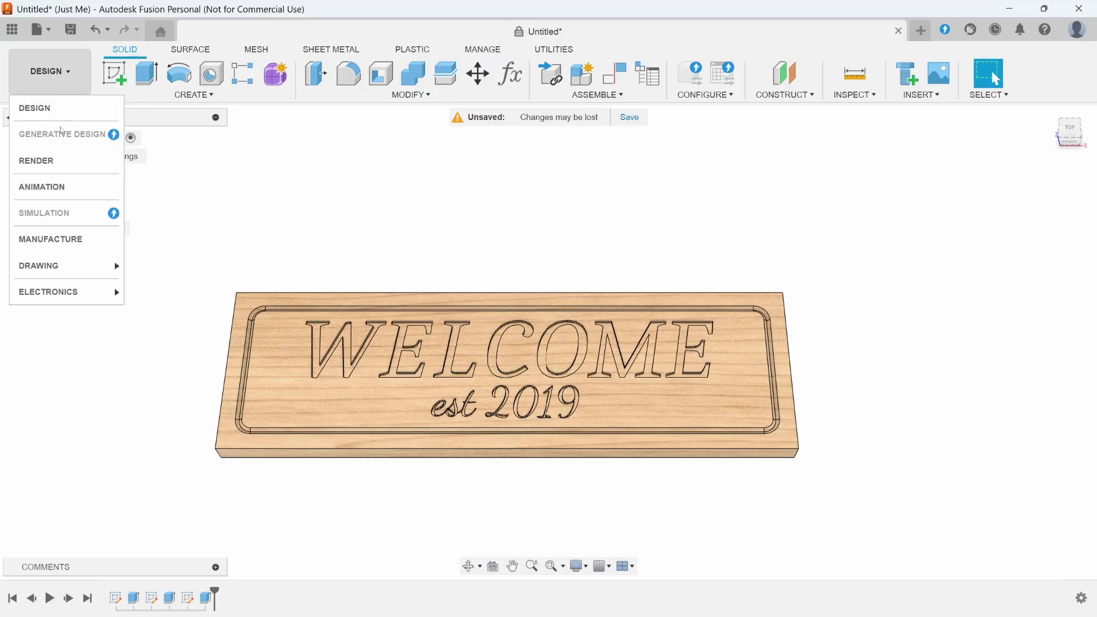
pyautogui.click(63, 238)
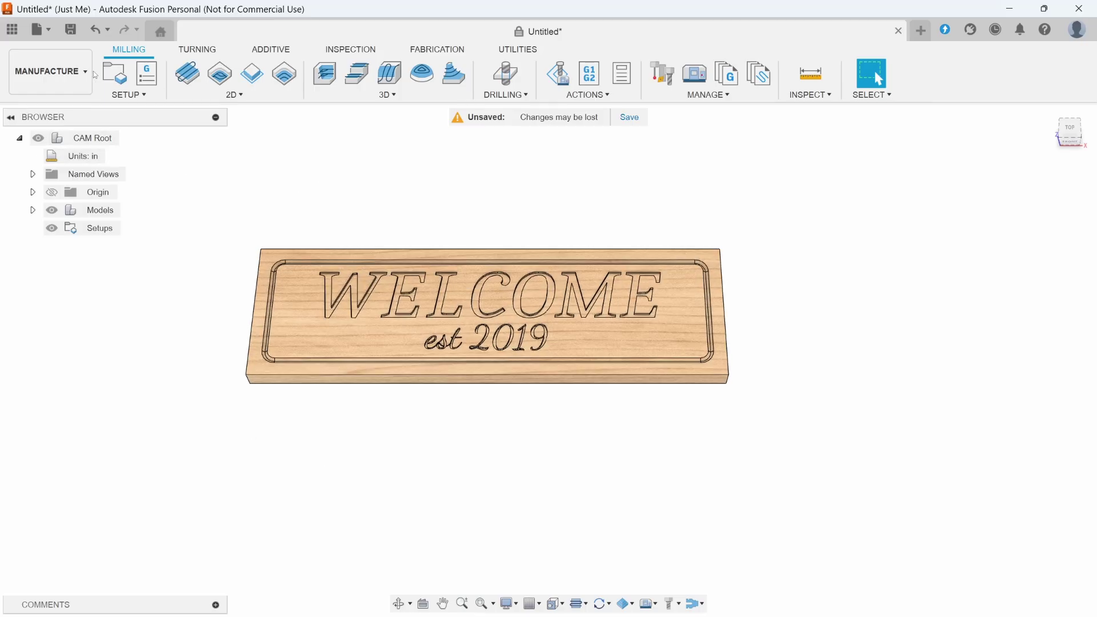
# - Create Setup1 with its origin at the stock's bottom-left box point and 18 × 5.5 × 0.75 in stock
pyautogui.rightClick(90, 231)
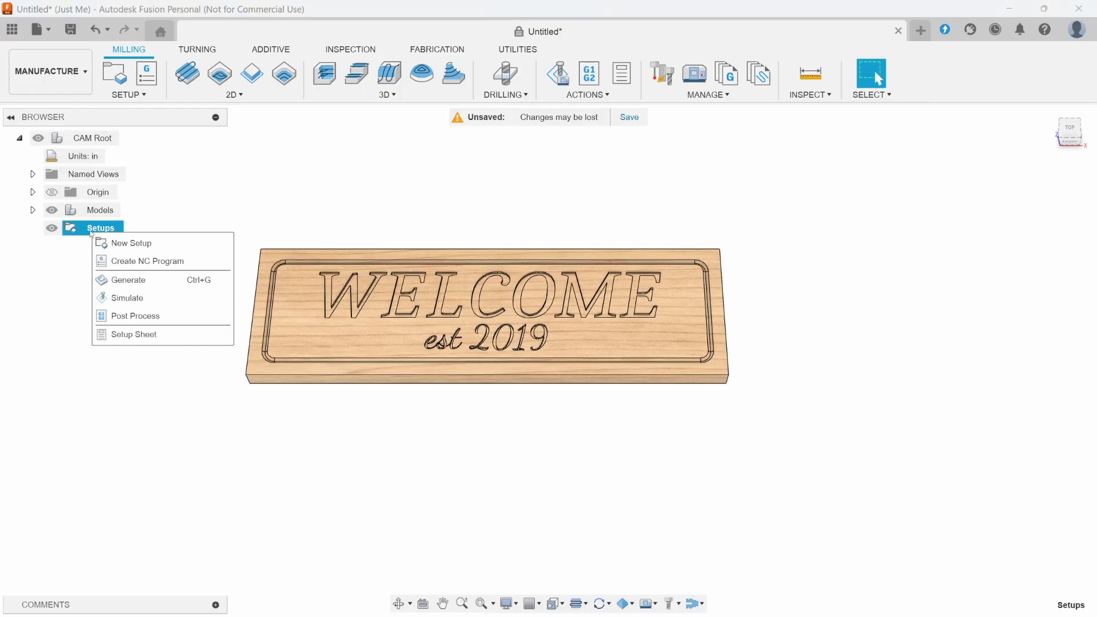
pyautogui.click(133, 244)
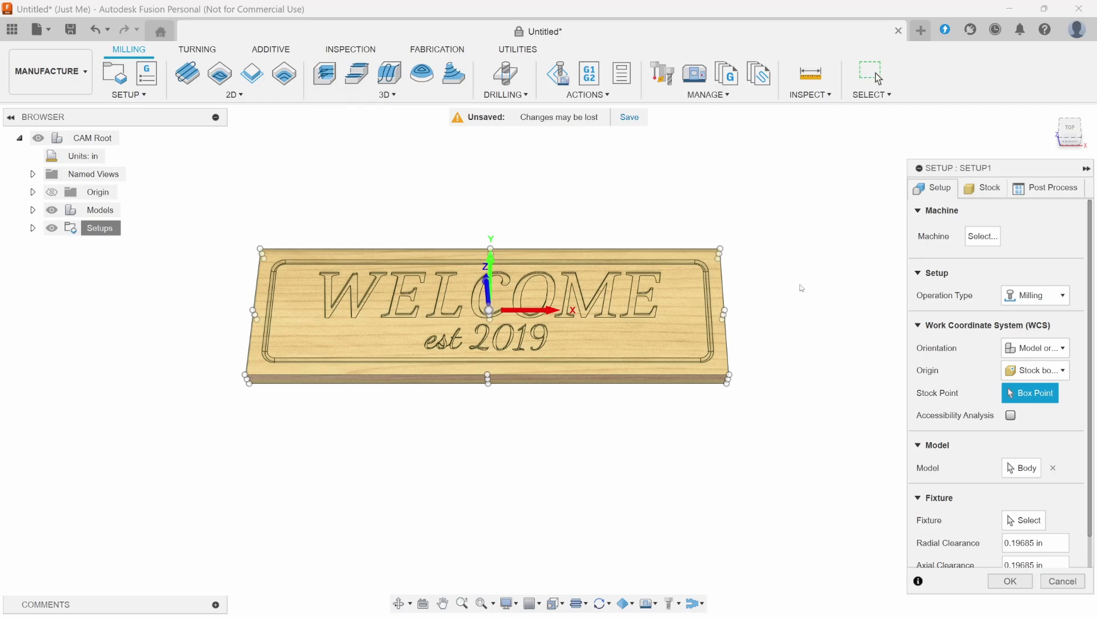
pyautogui.keyDown('shift'); pyautogui.moveTo(494, 475); pyautogui.dragTo(500, 287, button='middle'); pyautogui.keyUp('shift')
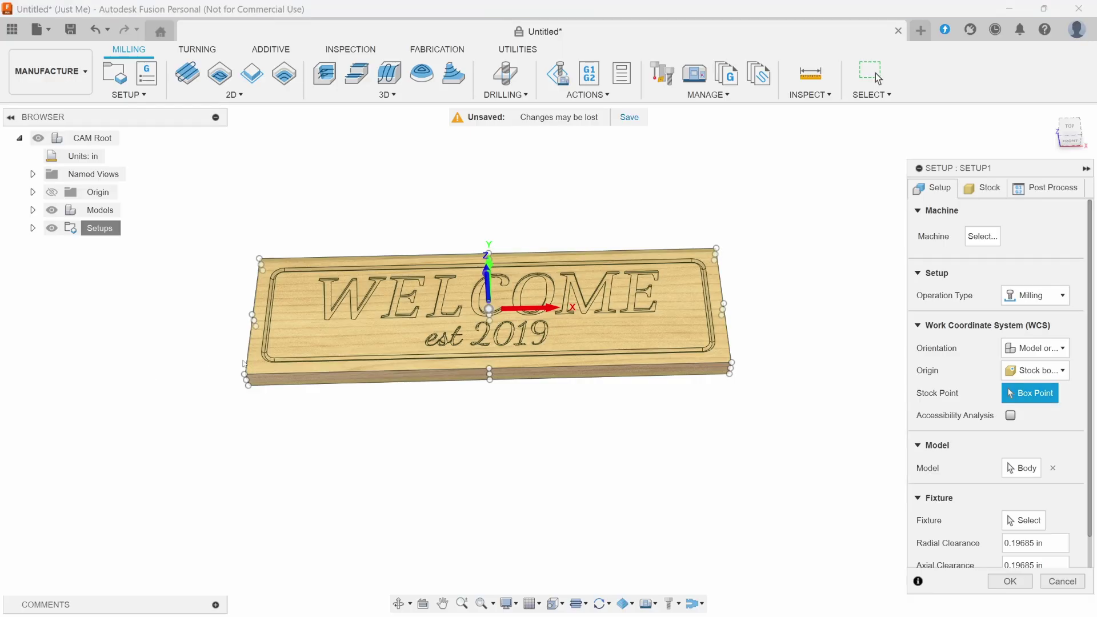
pyautogui.click(246, 376)
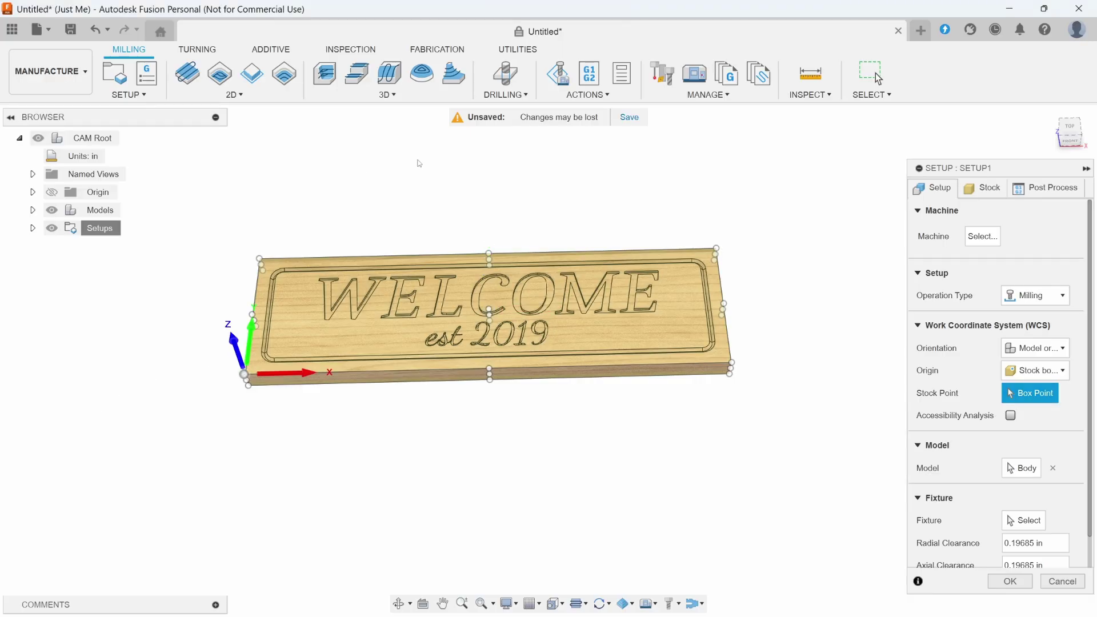
pyautogui.moveTo(1009, 164); pyautogui.dragTo(865, 60)
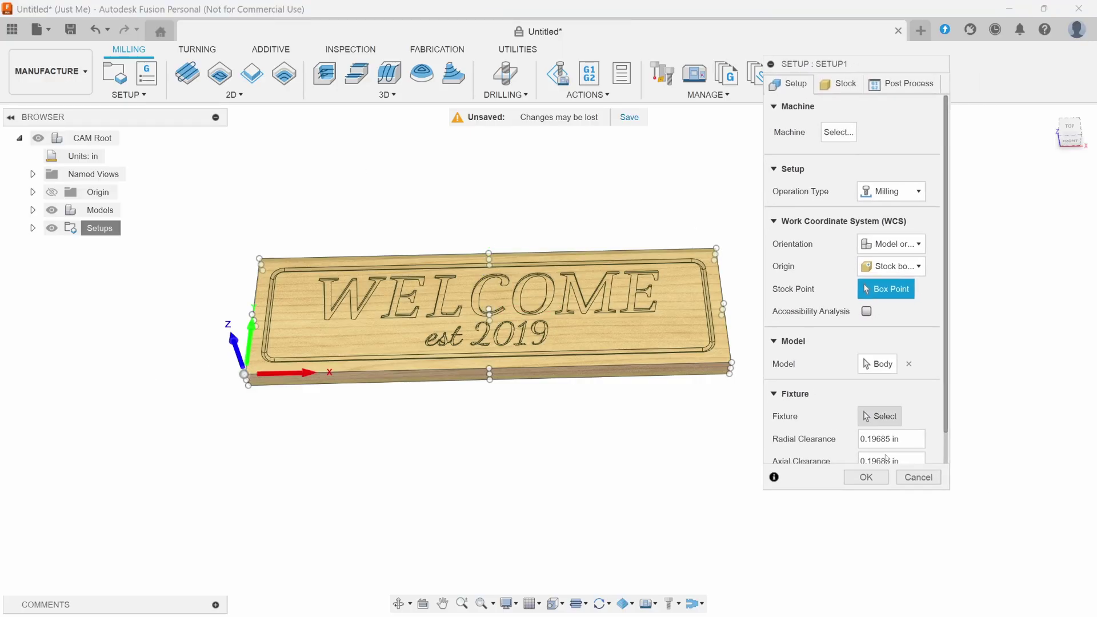
pyautogui.click(855, 141)
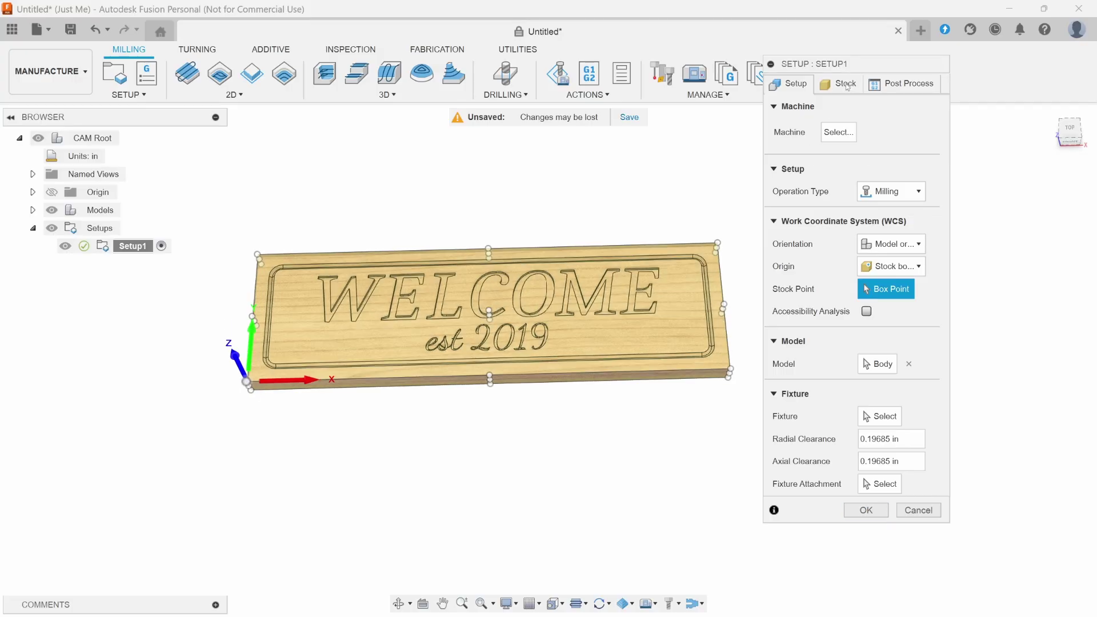
pyautogui.click(846, 86)
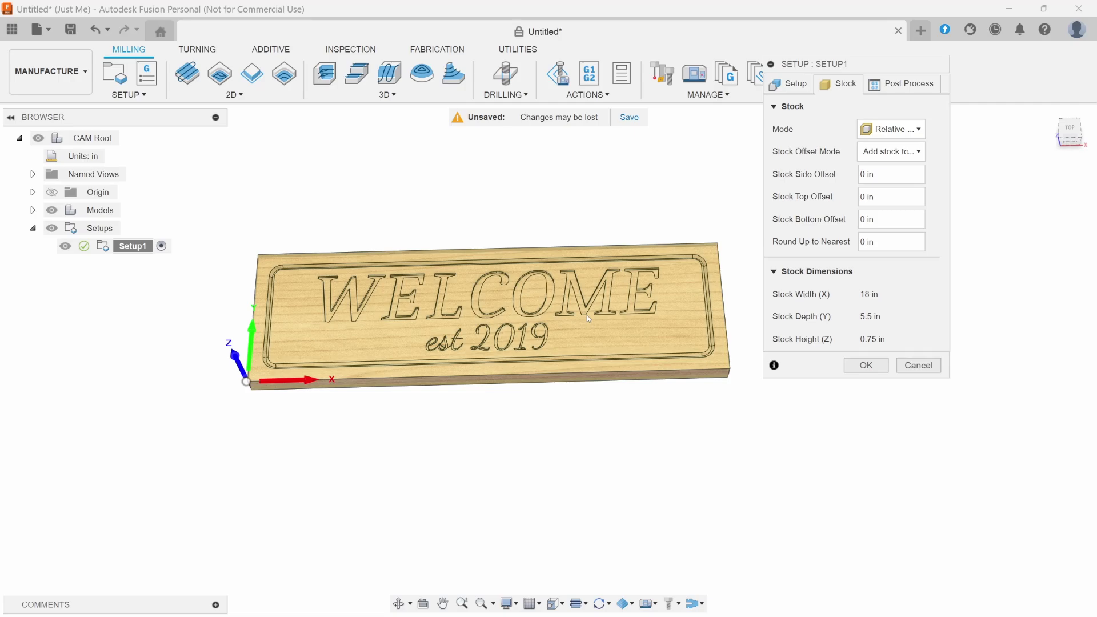
pyautogui.click(866, 365)
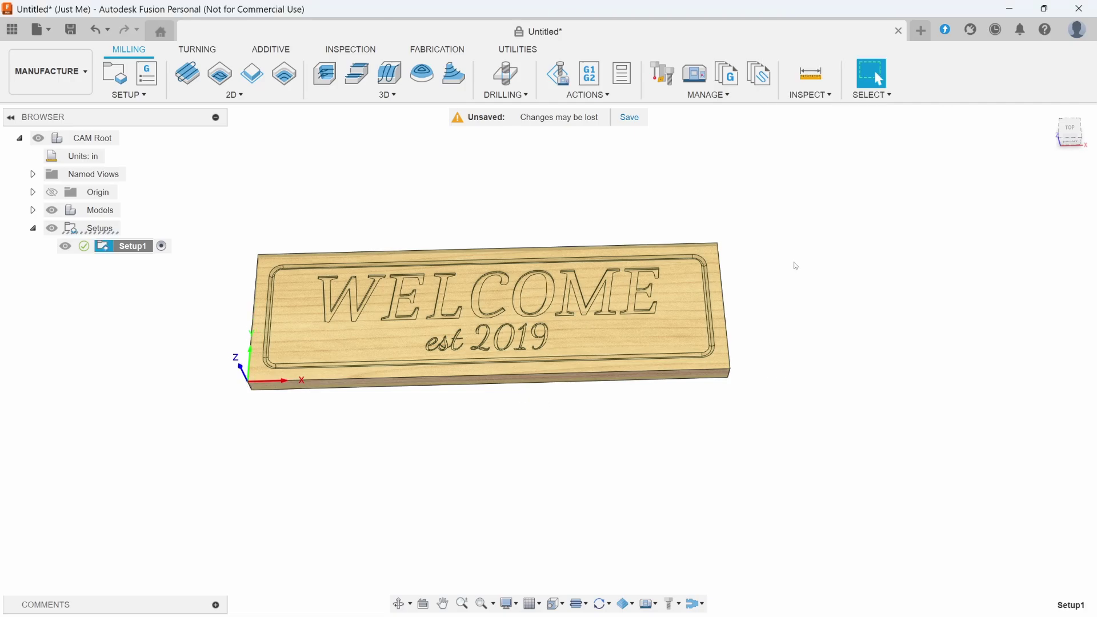
pyautogui.click(468, 211)
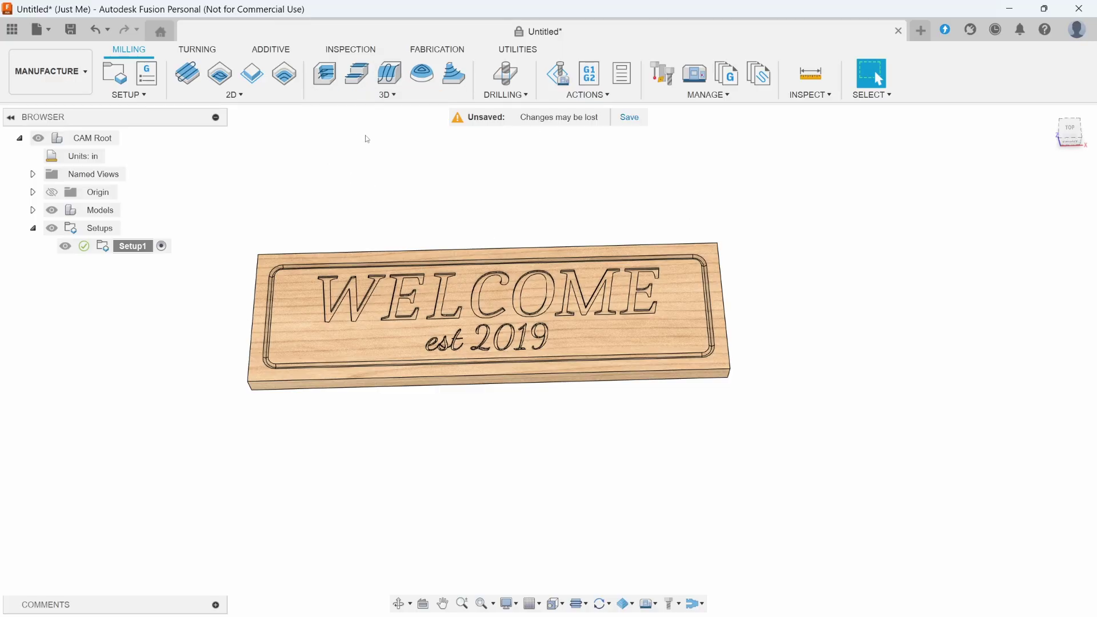
# - Start a 2D Engrave operation using the Amana Ø1/2" 45° Engrave/Chamfer cutter
pyautogui.click(240, 95)
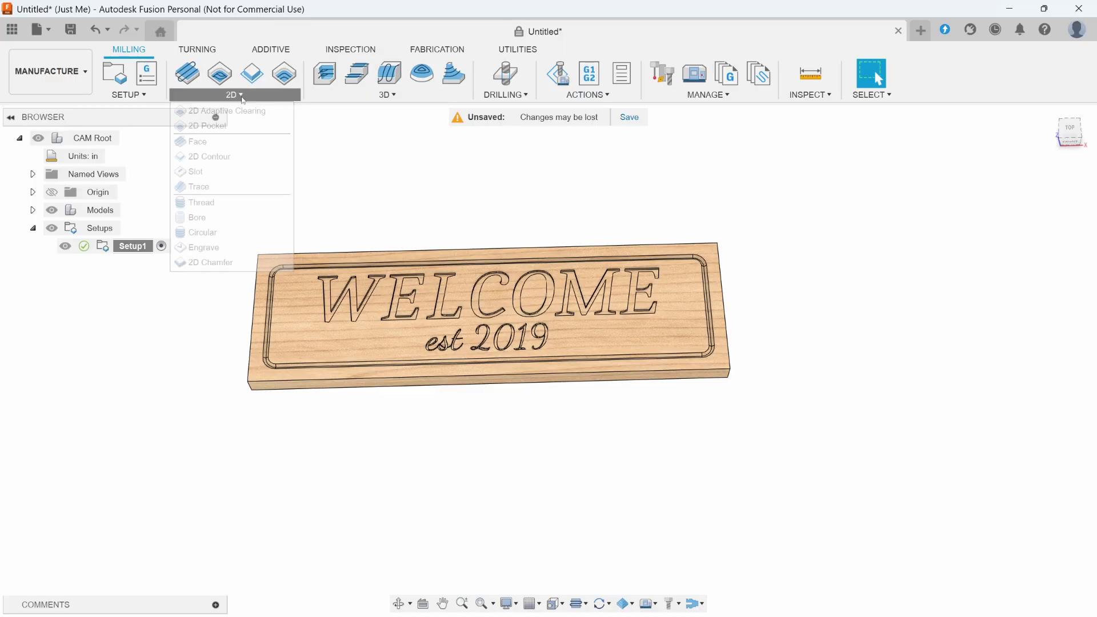
pyautogui.click(229, 247)
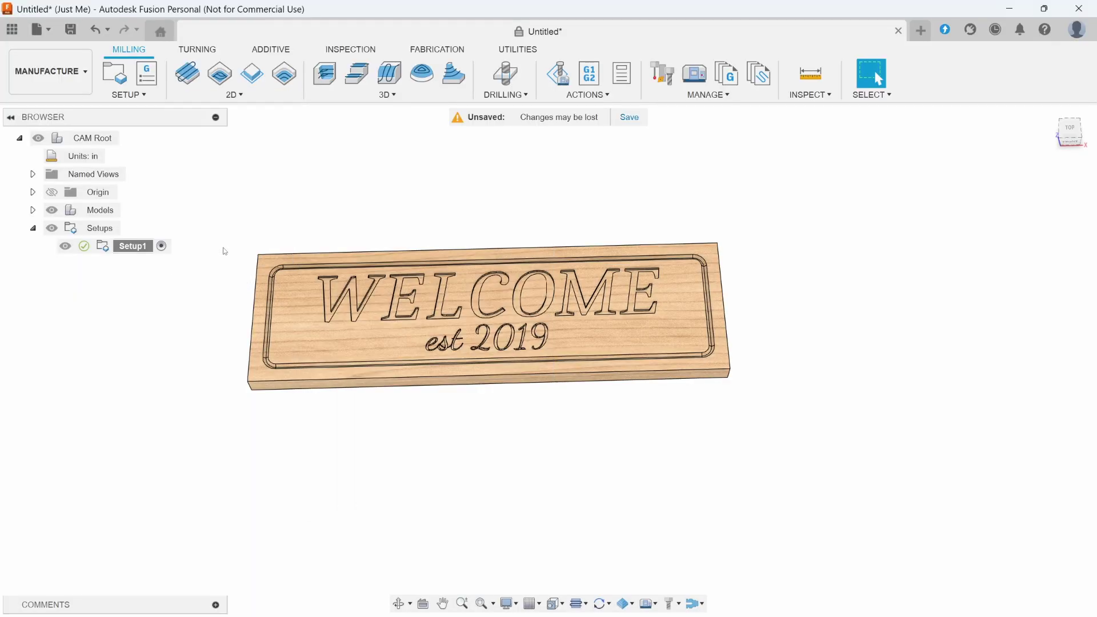
pyautogui.click(955, 236)
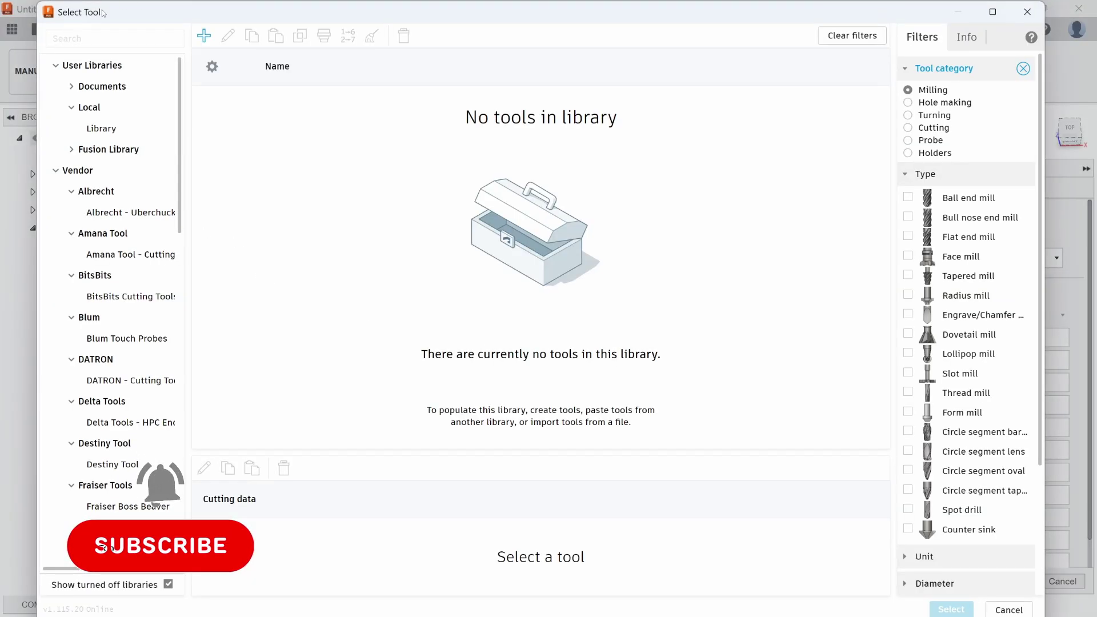
pyautogui.click(126, 152)
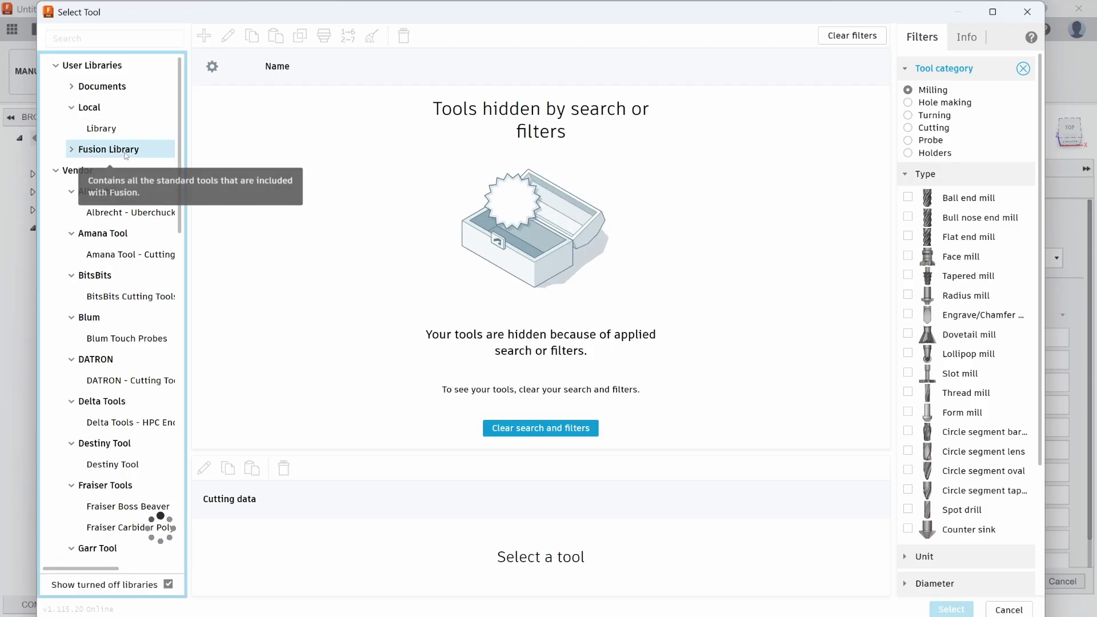
pyautogui.click(118, 134)
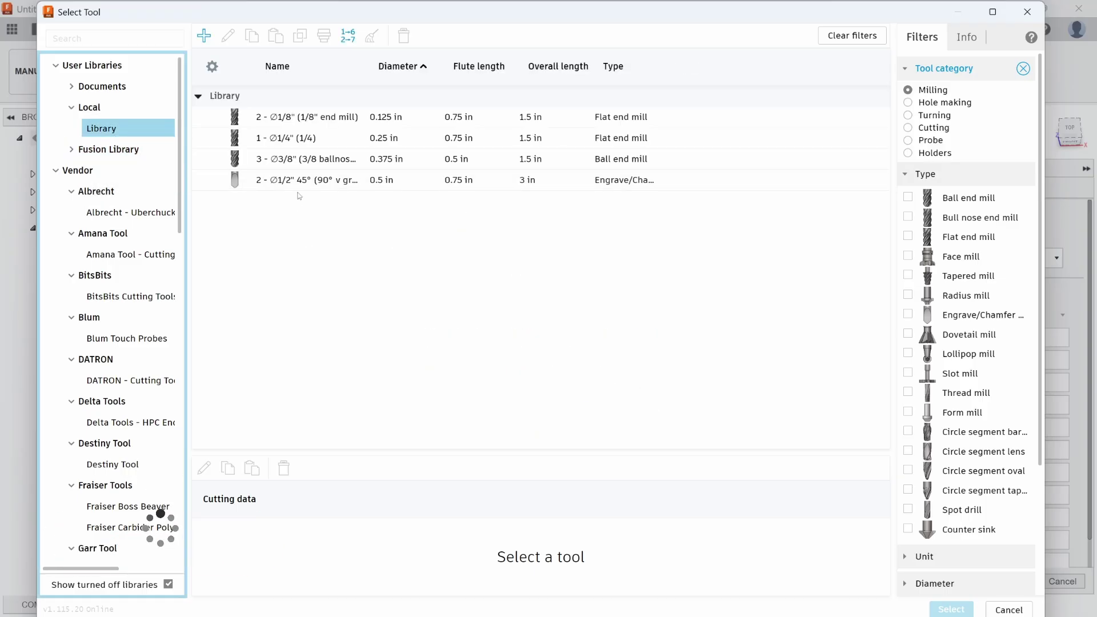
pyautogui.click(335, 182)
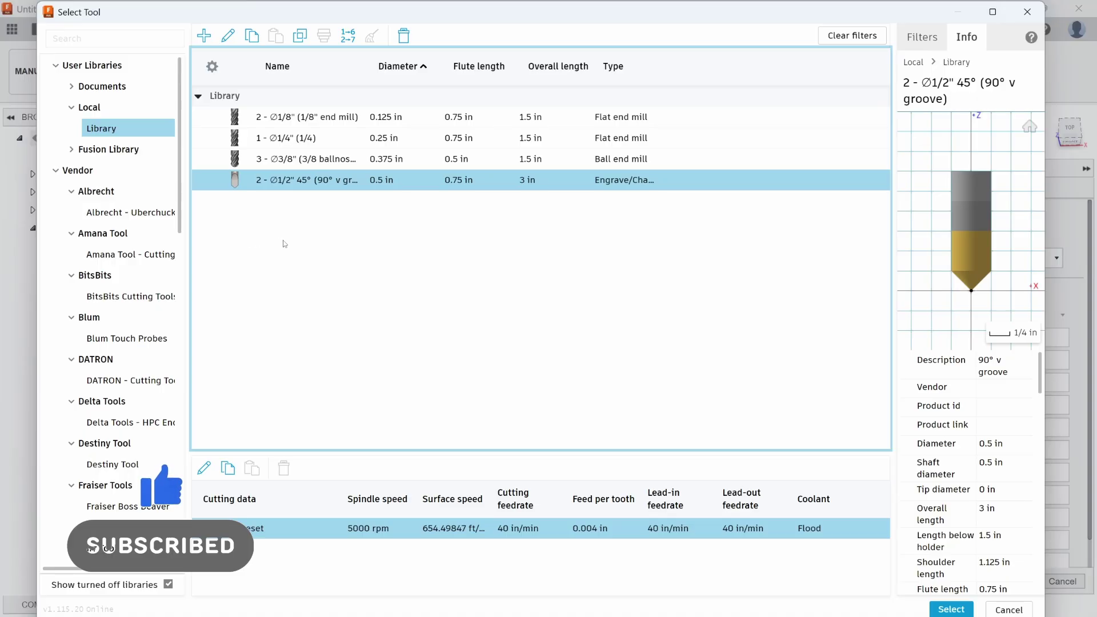
pyautogui.click(146, 255)
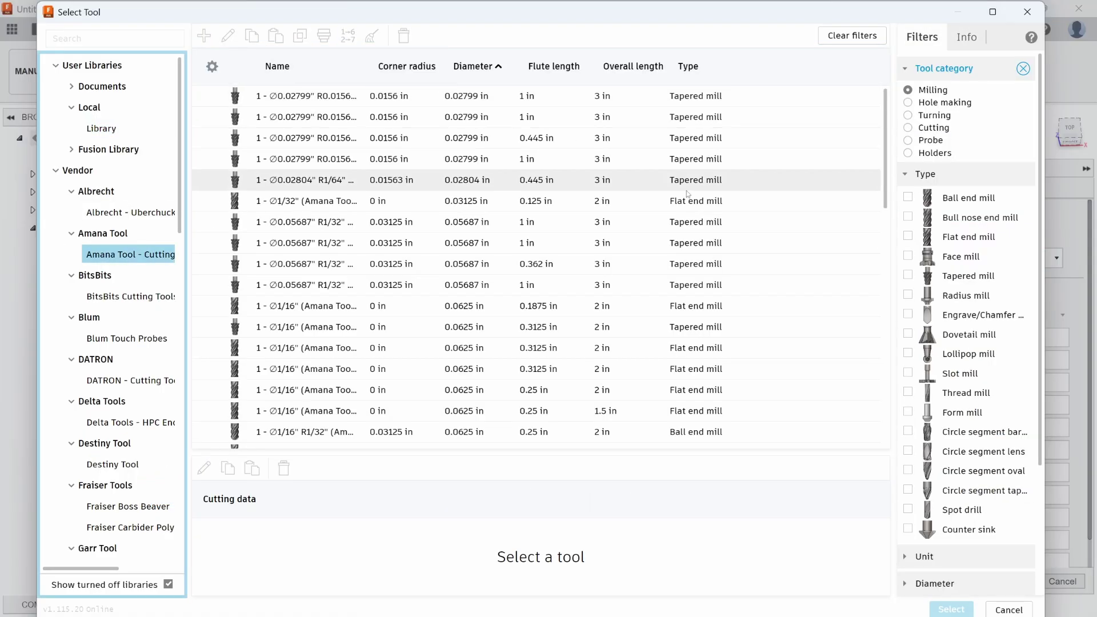
pyautogui.click(921, 315)
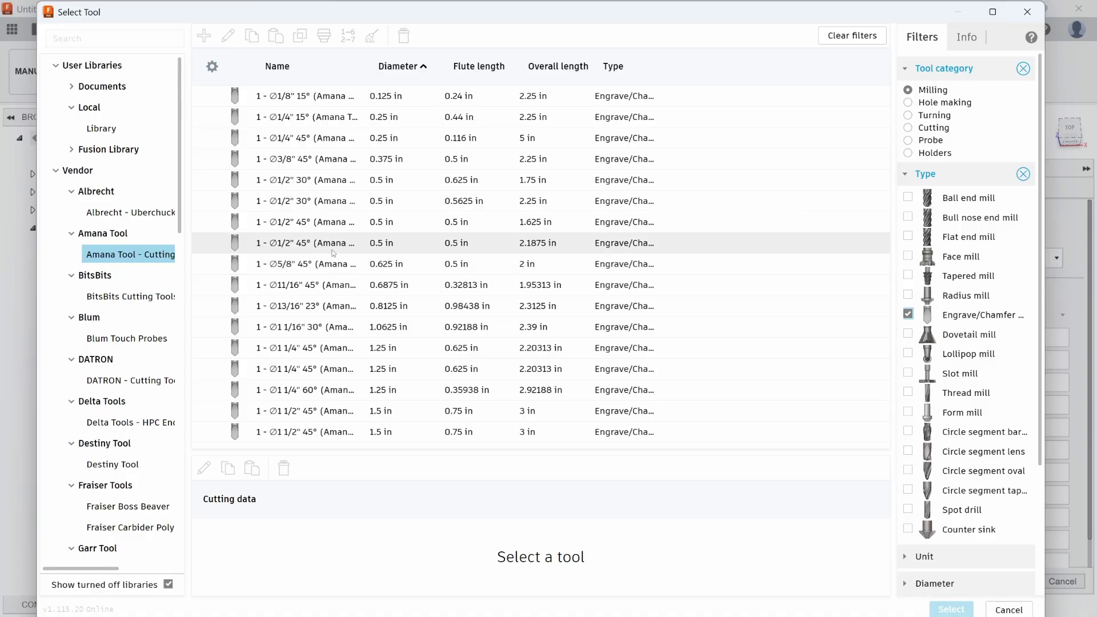
pyautogui.doubleClick(325, 221)
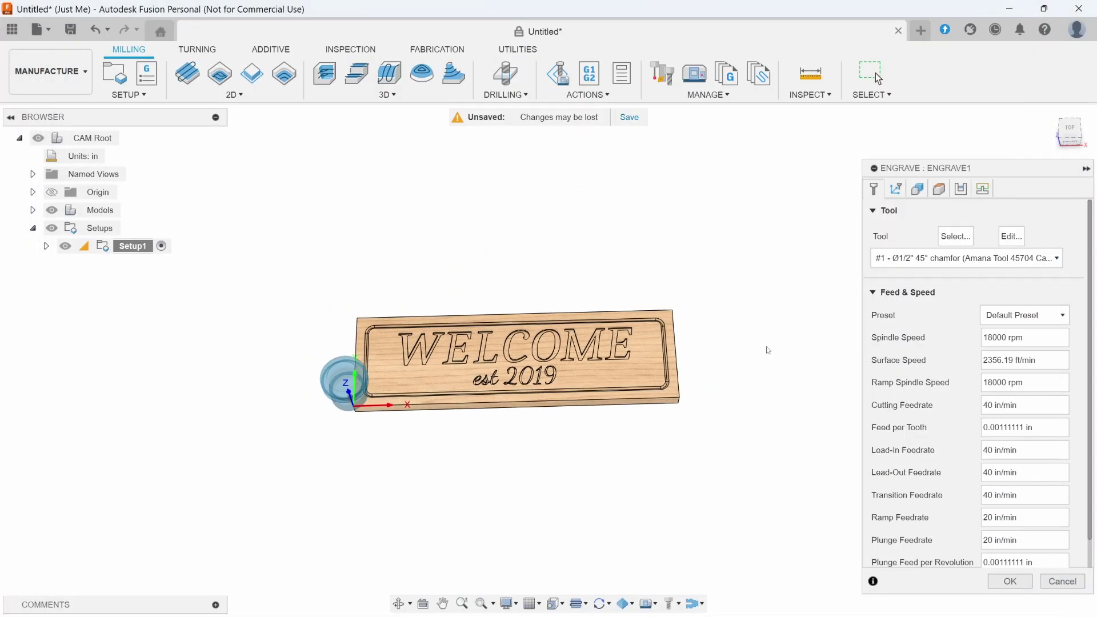
# - Set Engrave1 feeds to 100 cutting, 75 ramp, 50 plunge in/min, with coolant disabled
pyautogui.moveTo(999, 169); pyautogui.dragTo(777, 70)
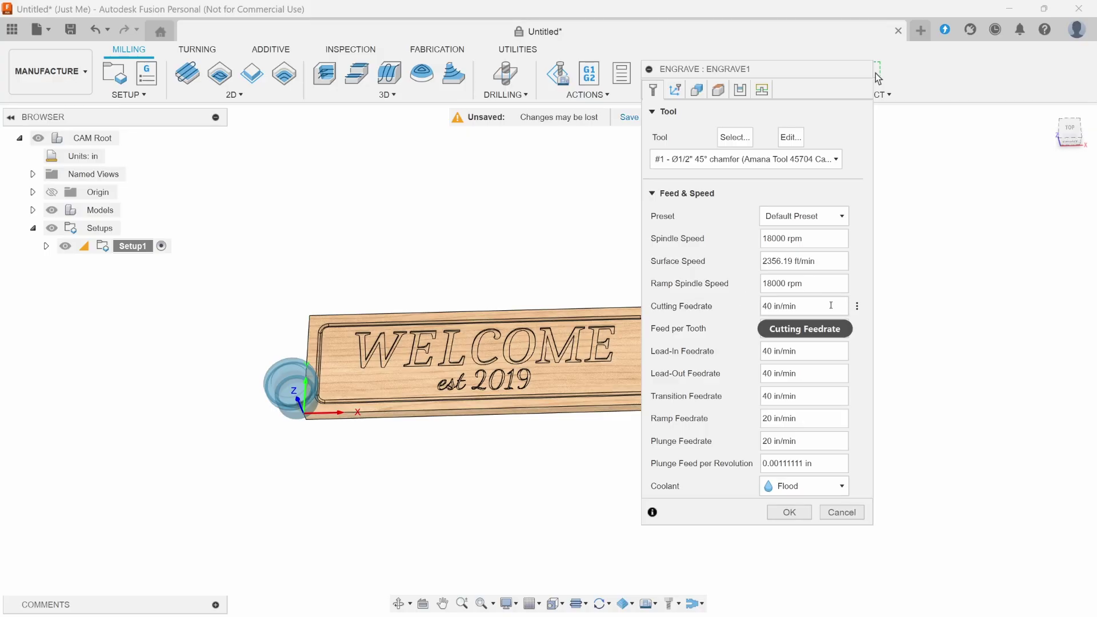
pyautogui.click(769, 306)
pyautogui.write('100')
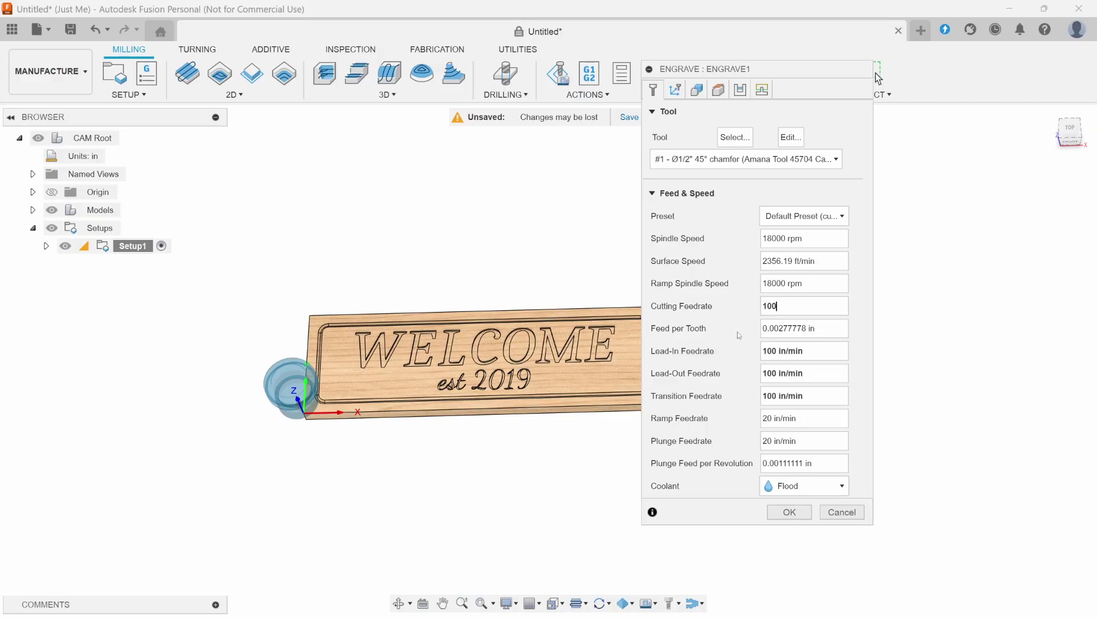
pyautogui.click(767, 424)
pyautogui.write('75')
pyautogui.press('Tab')
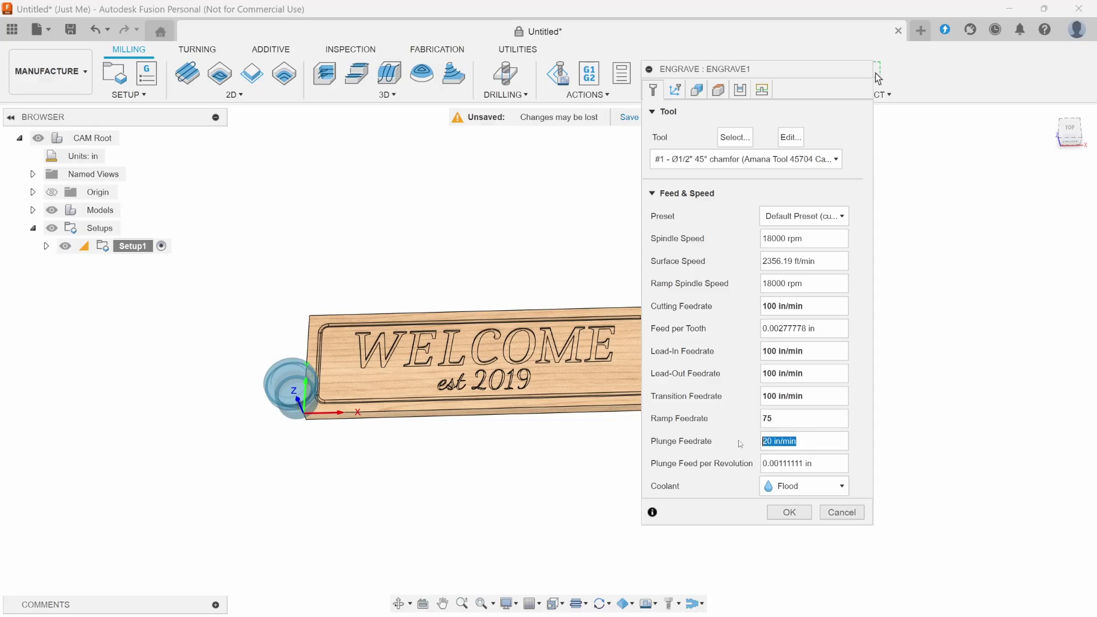
pyautogui.write('50')
pyautogui.press('Tab')
pyautogui.click(806, 486)
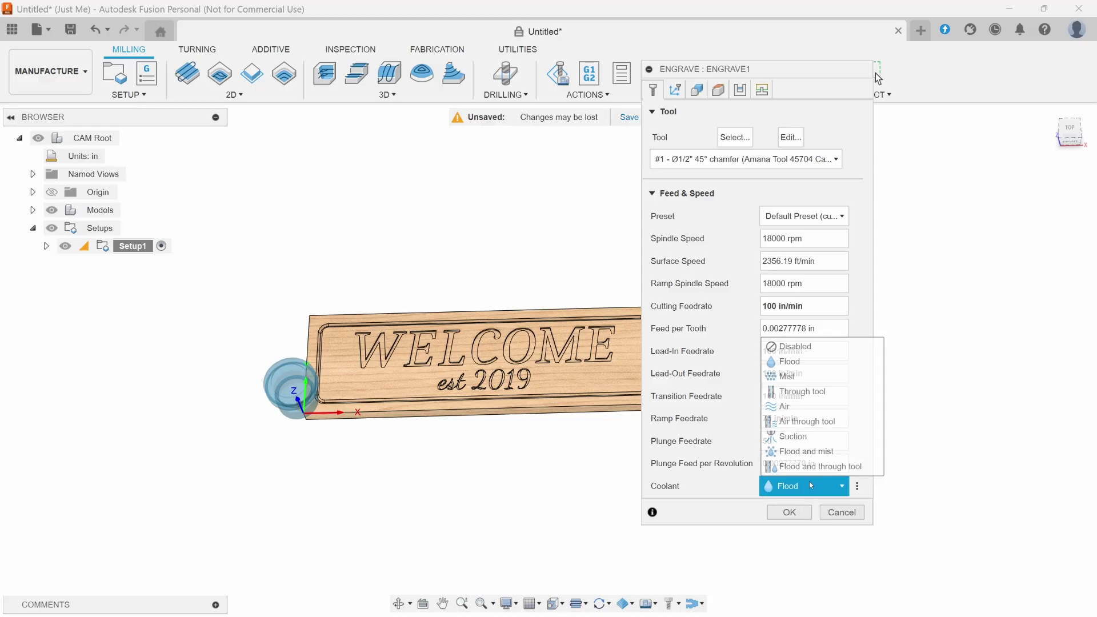
pyautogui.click(784, 347)
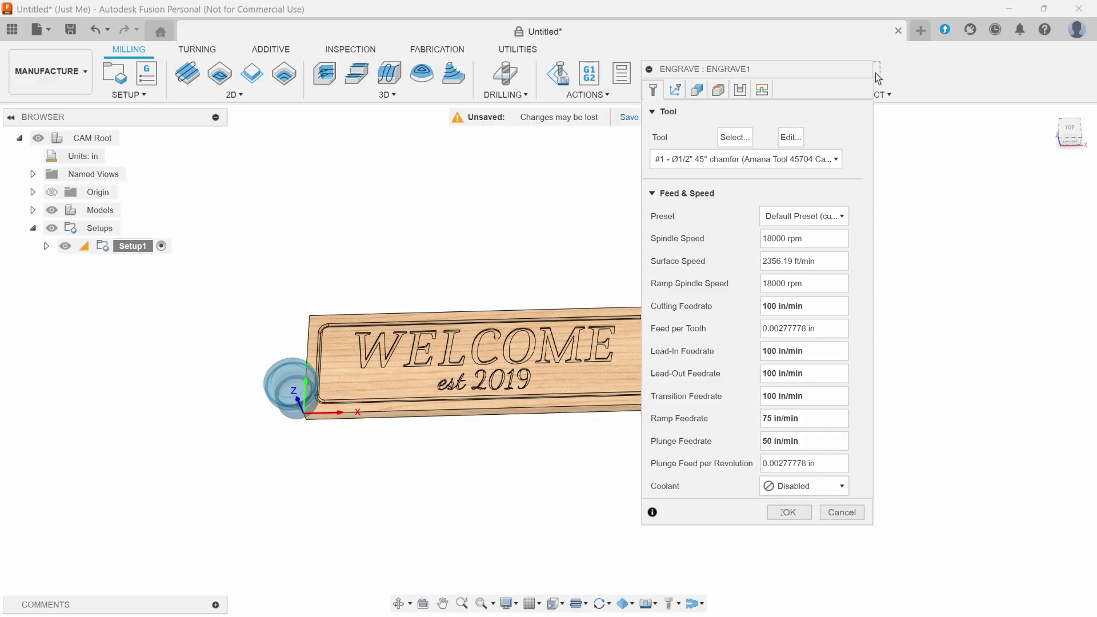
pyautogui.click(782, 512)
pyautogui.click(697, 92)
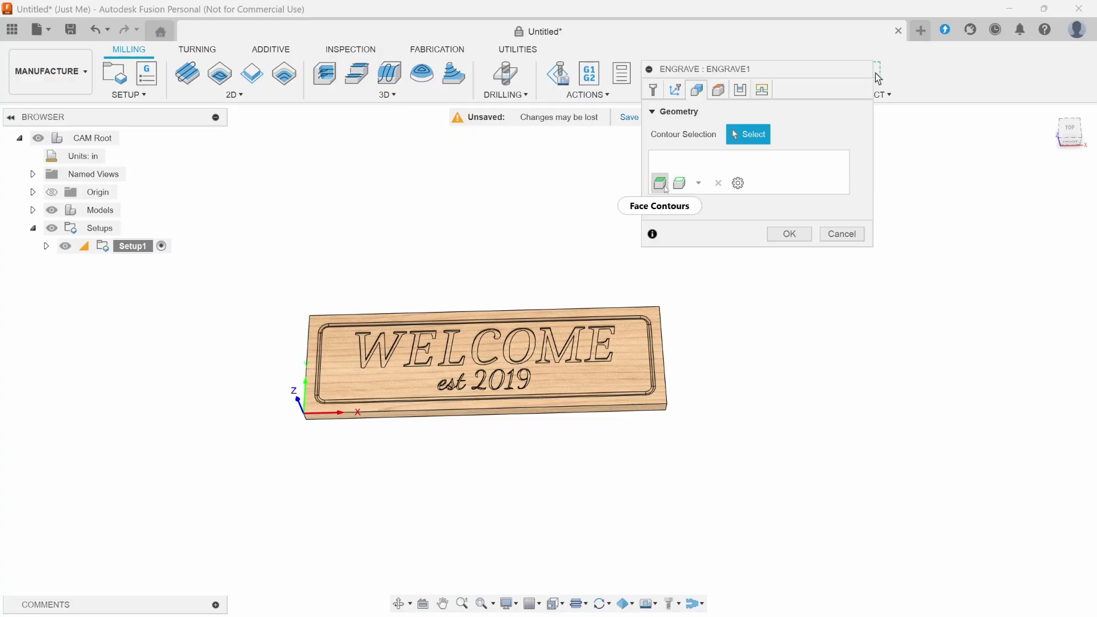
# - Use the inner loops of the nine same-plane top faces as Face Contours 1, then show the Heights settings
pyautogui.click(663, 186)
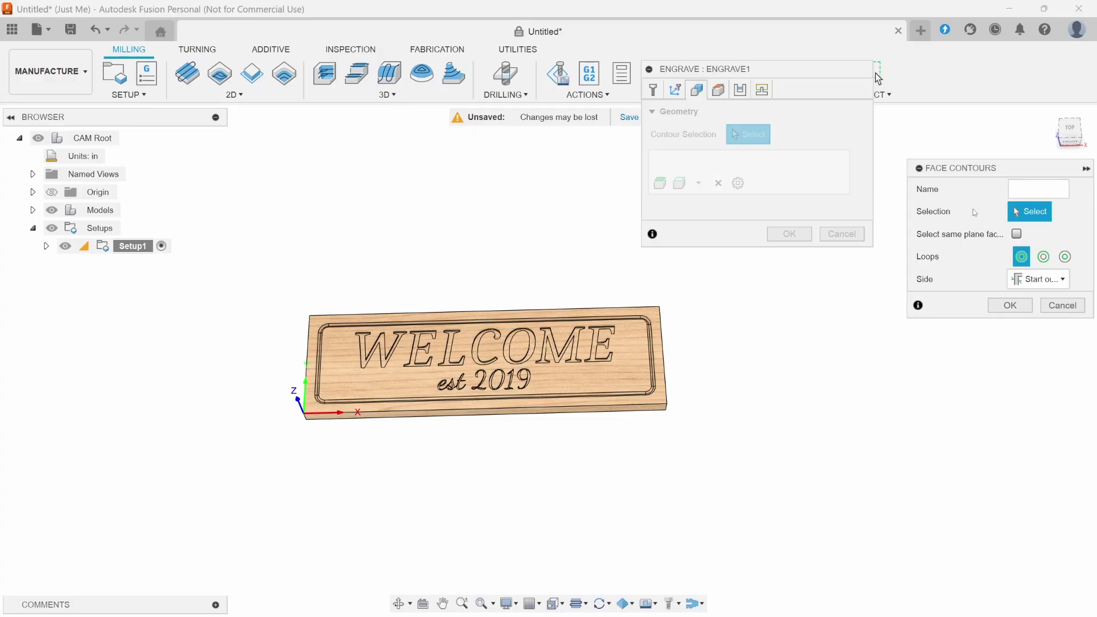
pyautogui.click(661, 402)
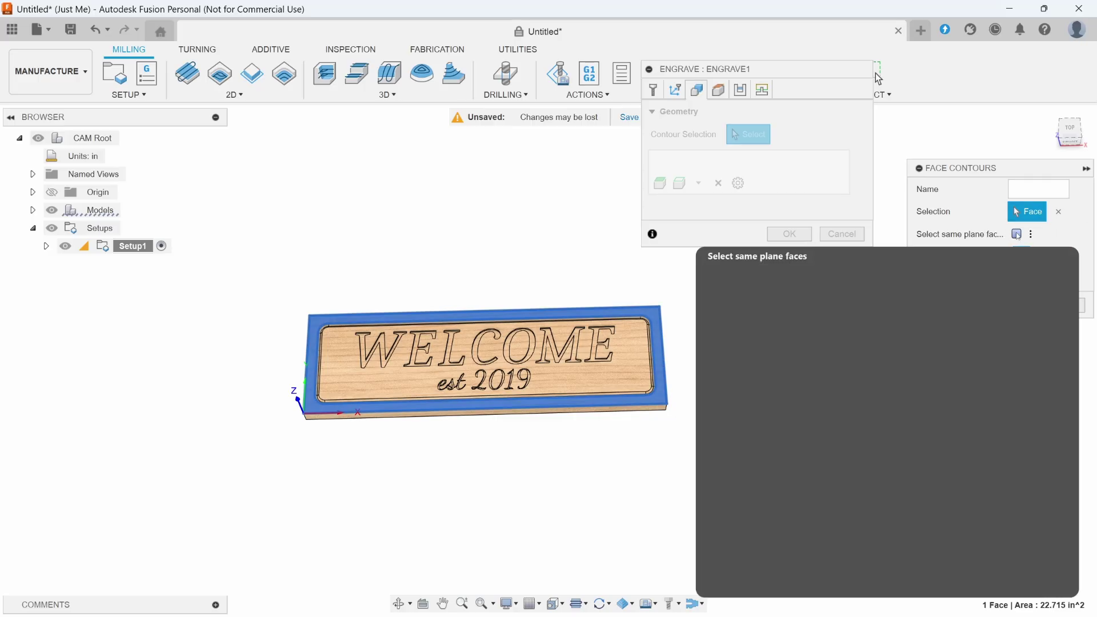
pyautogui.click(1017, 235)
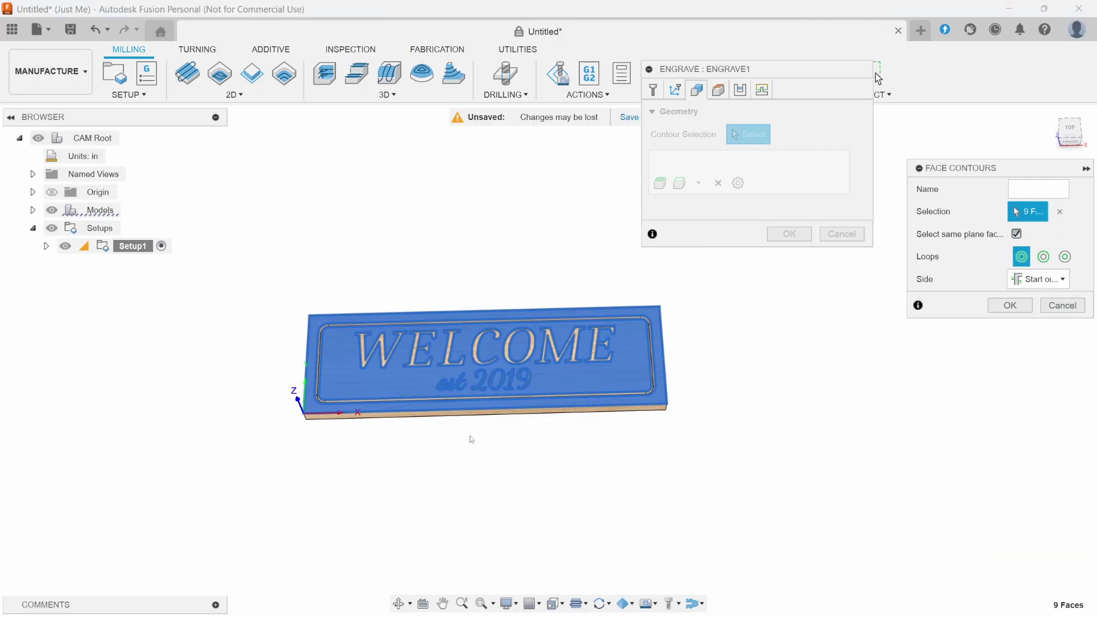
pyautogui.keyDown('shift'); pyautogui.moveTo(470, 441); pyautogui.dragTo(506, 408, button='middle'); pyautogui.keyUp('shift')
pyautogui.scroll(5, 506, 408)
pyautogui.scroll(2, 506, 408)
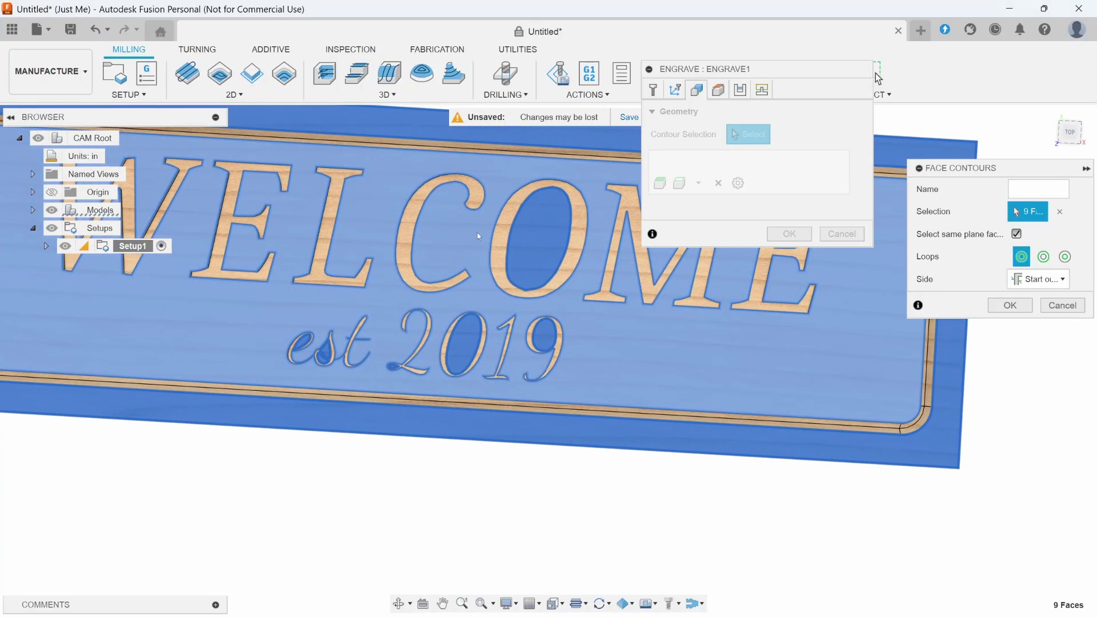
pyautogui.scroll(-2, 554, 540)
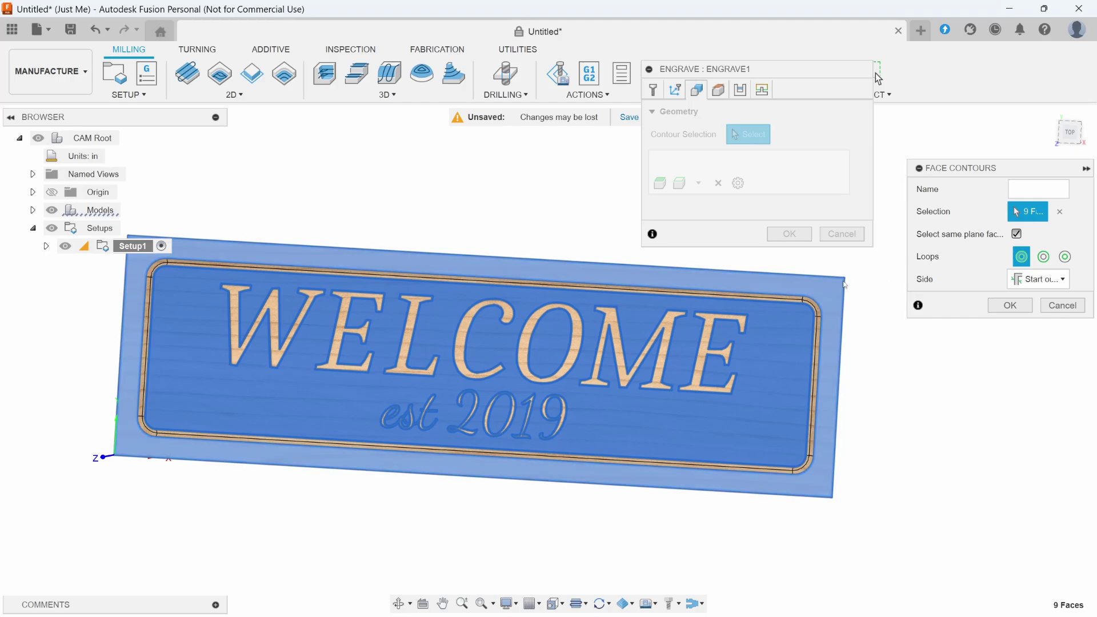
pyautogui.click(1067, 258)
pyautogui.click(992, 304)
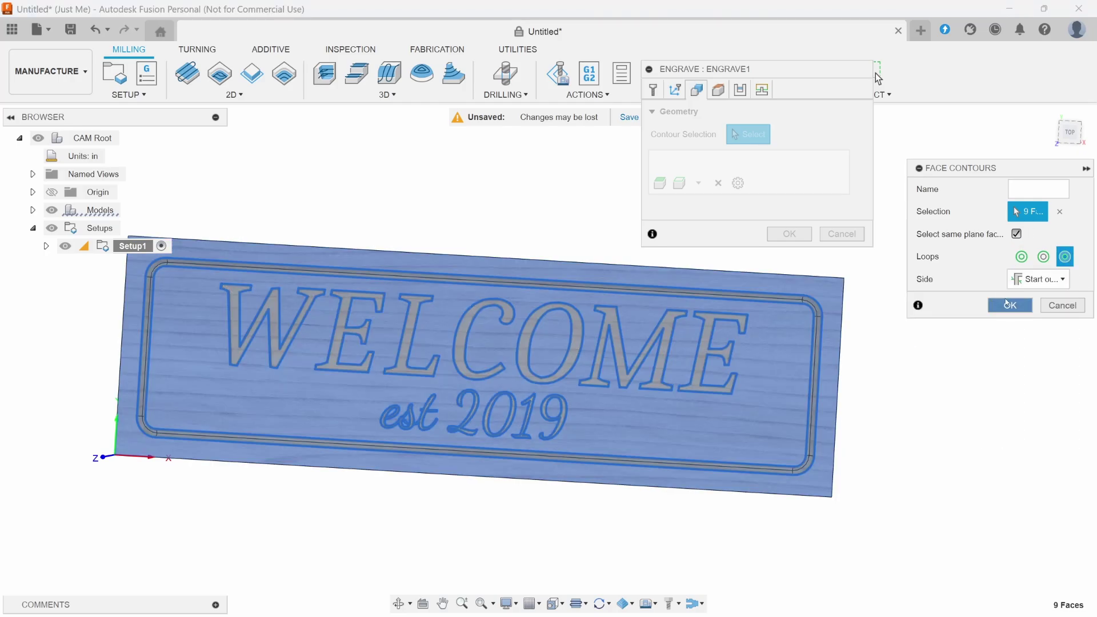
pyautogui.keyDown('shift'); pyautogui.moveTo(509, 477); pyautogui.dragTo(554, 477, button='middle'); pyautogui.keyUp('shift')
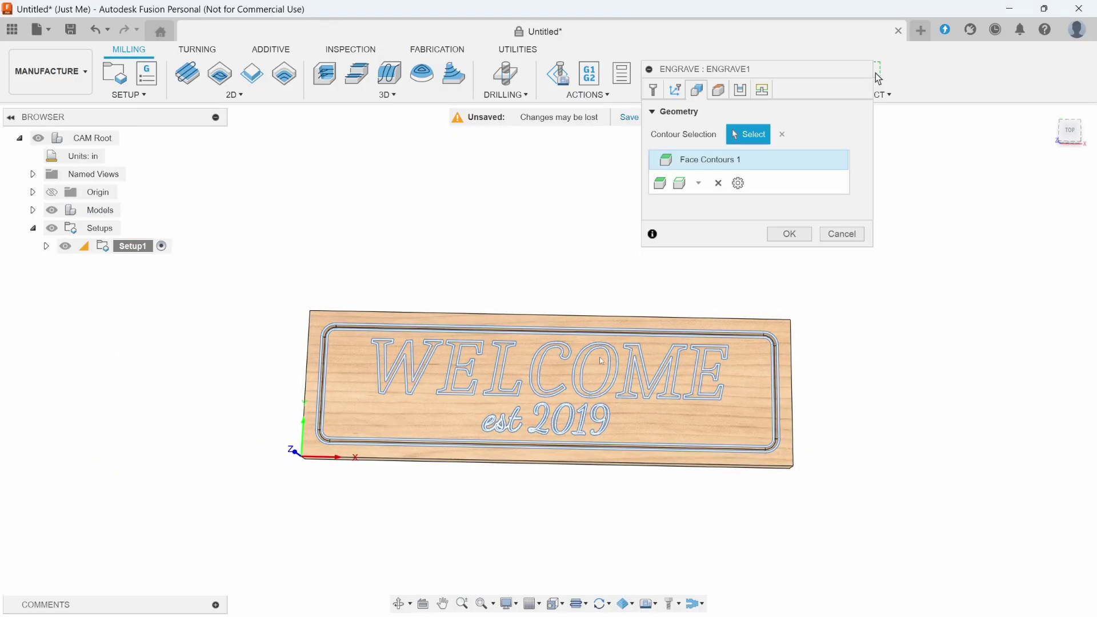
pyautogui.scroll(2, 552, 434)
pyautogui.click(718, 91)
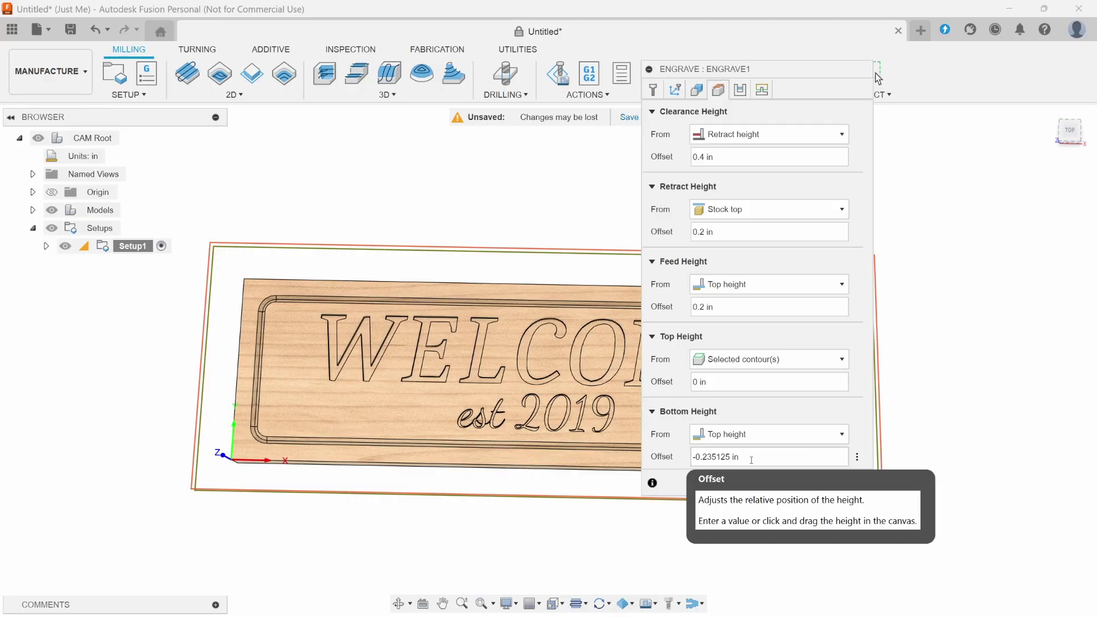
# - Keep Engrave1 to a single depth pass and generate its toolpath (0:01:22 machining time)
pyautogui.click(741, 90)
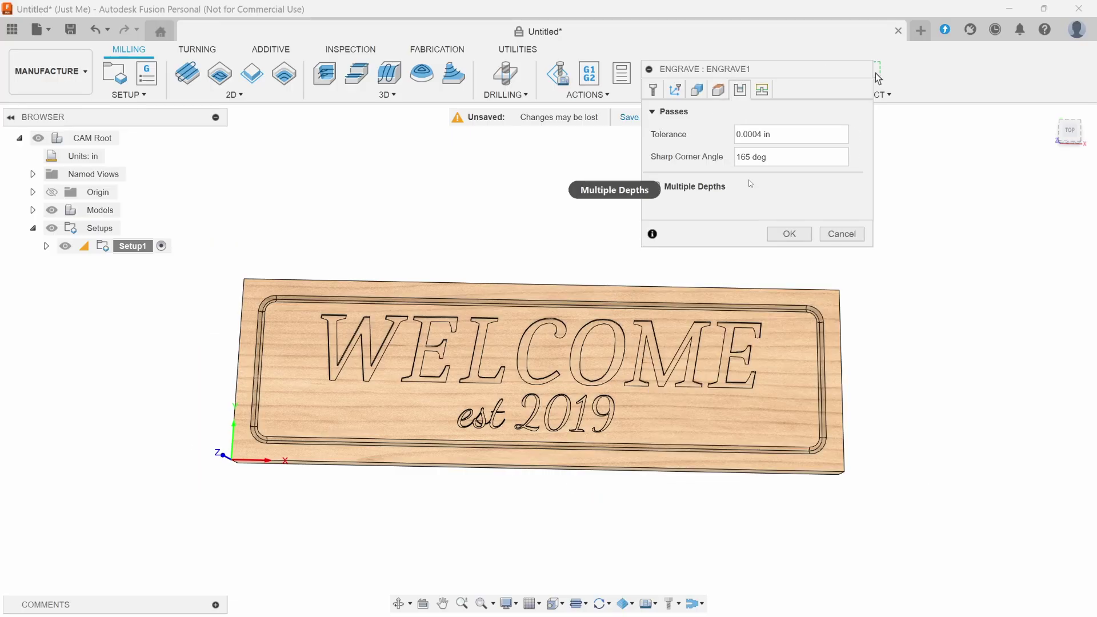
pyautogui.click(655, 187)
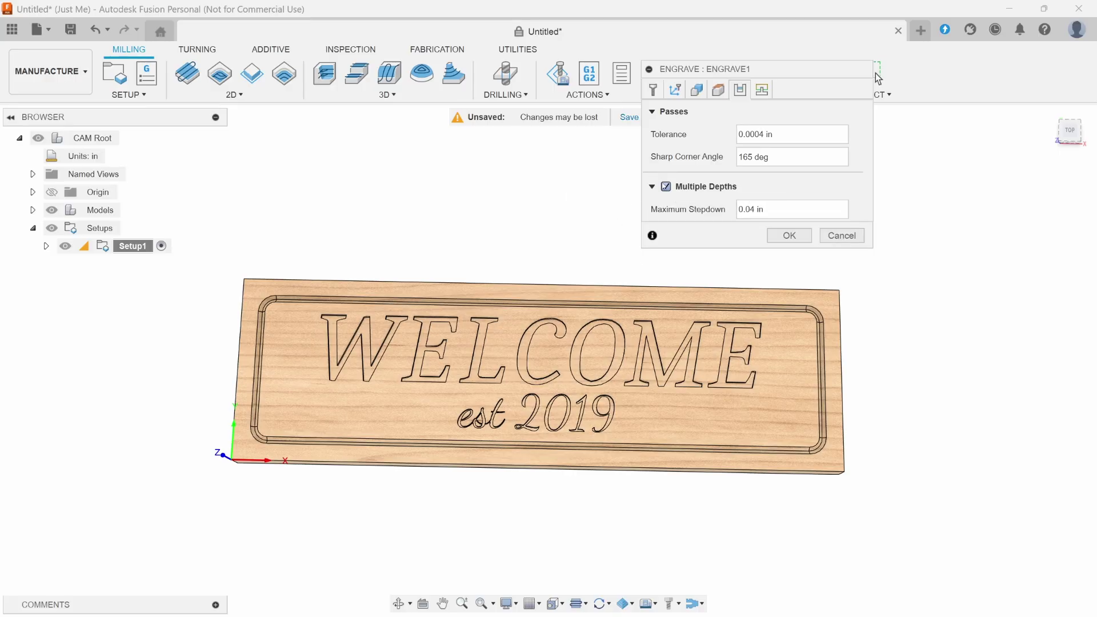
pyautogui.click(666, 189)
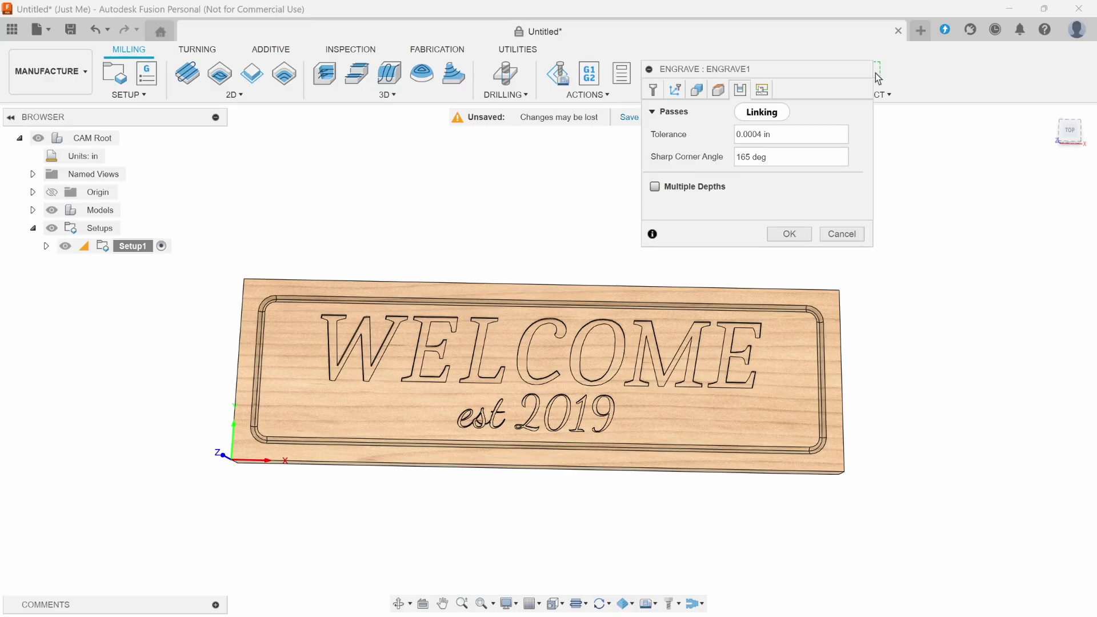
pyautogui.click(762, 90)
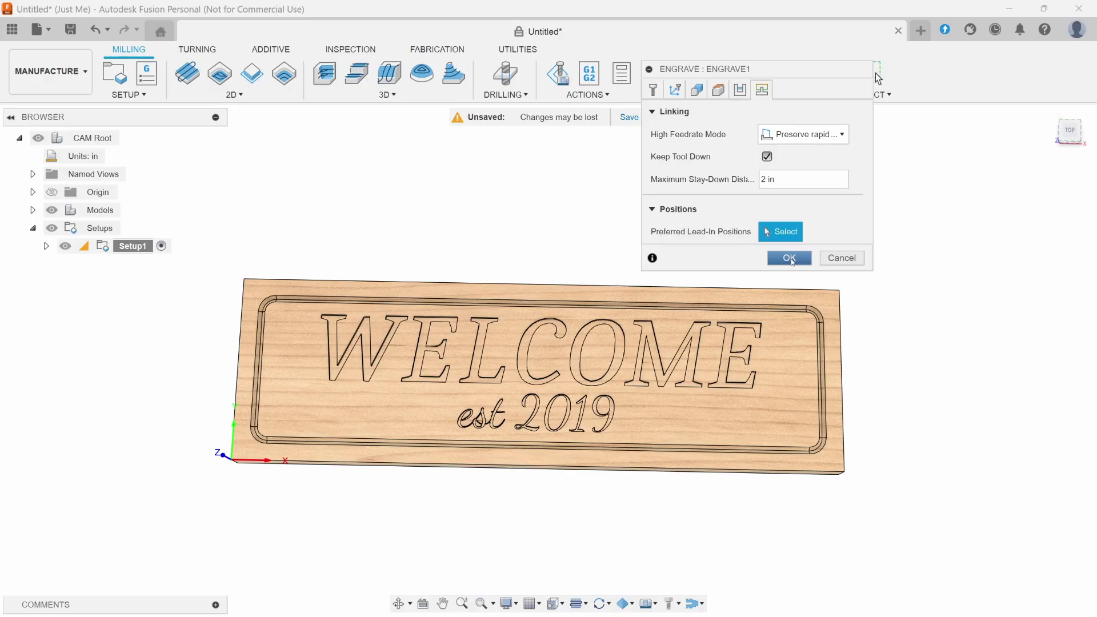
pyautogui.click(790, 258)
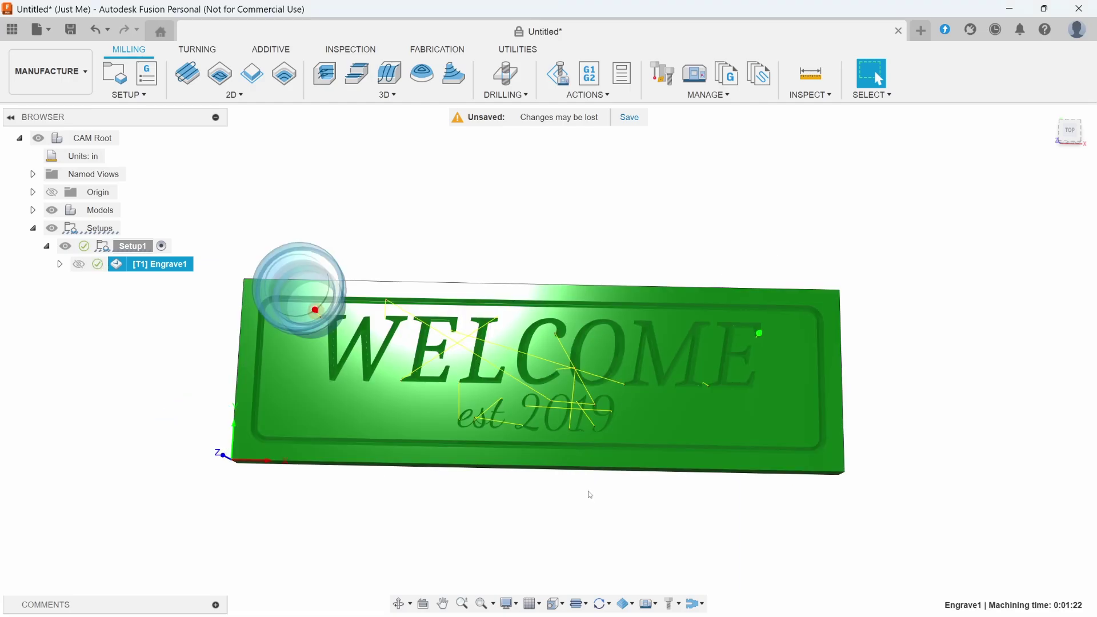
# - Orbit and zoom around the Engrave1 toolpath, then deselect it to show the plain sign
pyautogui.scroll(-6, 577, 488)
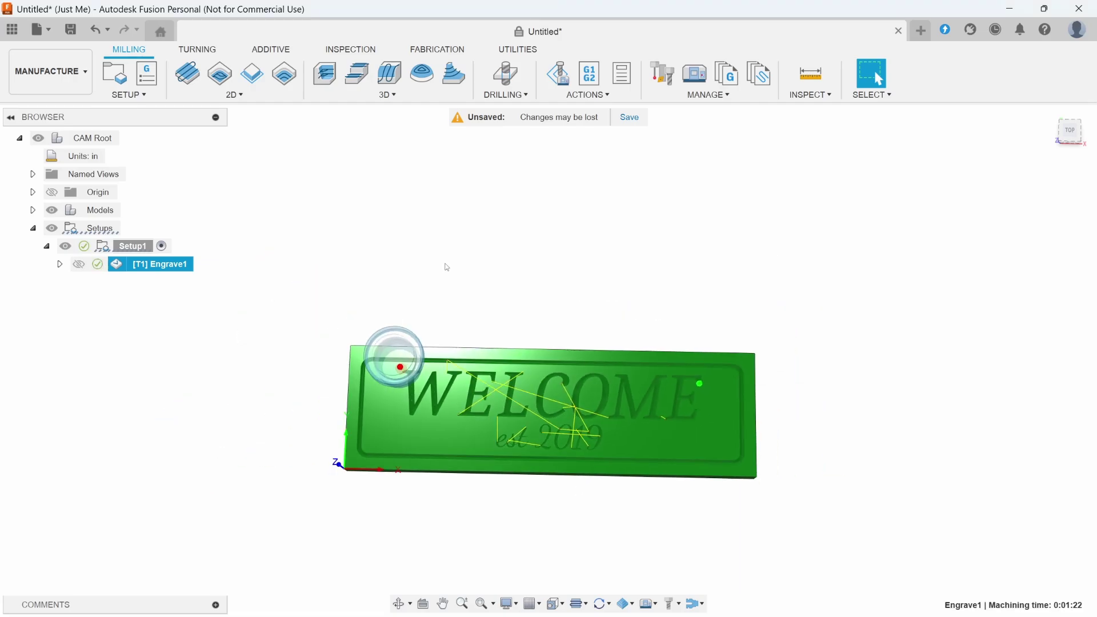
pyautogui.scroll(3, 564, 404)
pyautogui.scroll(1, 564, 403)
pyautogui.keyDown('shift'); pyautogui.moveTo(588, 436); pyautogui.dragTo(532, 424, button='middle'); pyautogui.keyUp('shift')
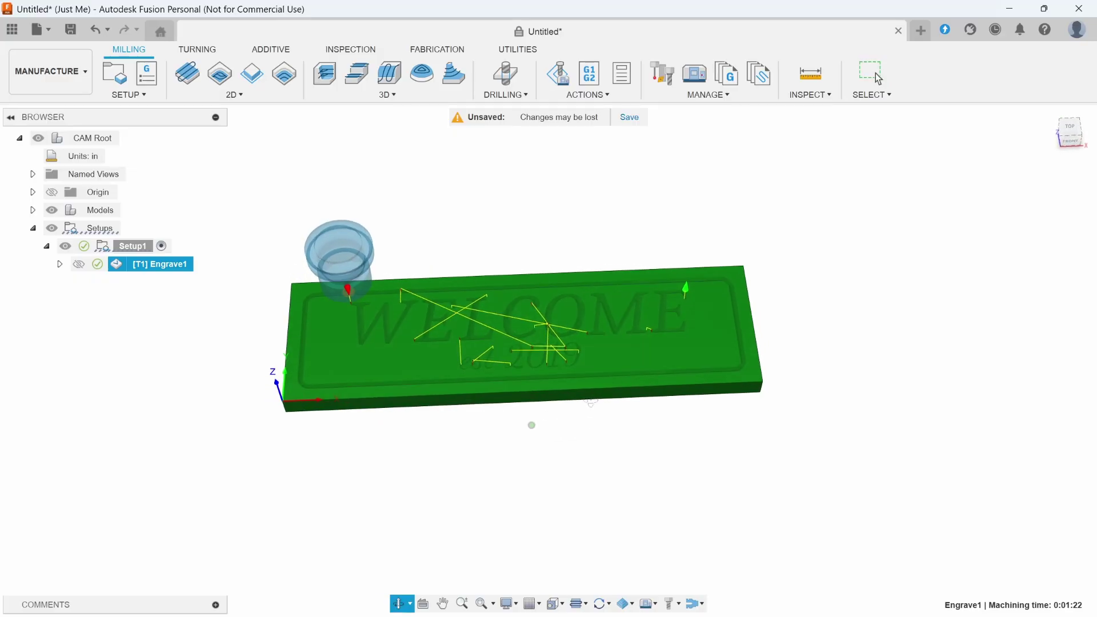
pyautogui.scroll(5, 589, 310)
pyautogui.scroll(-3, 589, 310)
pyautogui.keyDown('shift'); pyautogui.moveTo(589, 310); pyautogui.dragTo(573, 459, button='middle'); pyautogui.keyUp('shift')
pyautogui.scroll(3, 589, 320)
pyautogui.scroll(-6, 573, 459)
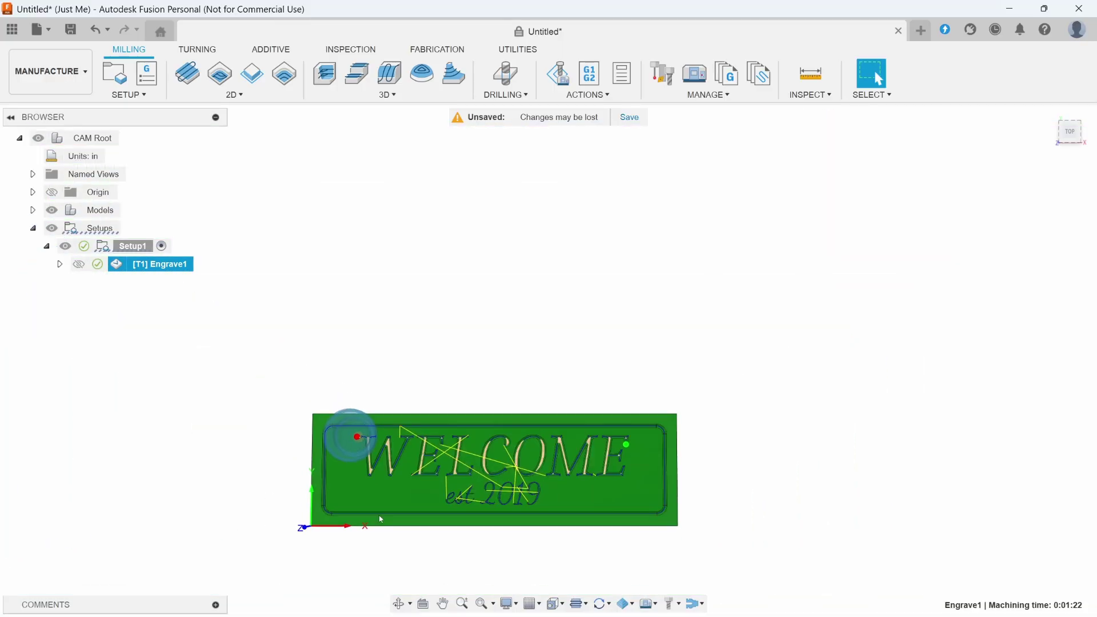
pyautogui.scroll(2, 423, 371)
pyautogui.click(505, 511)
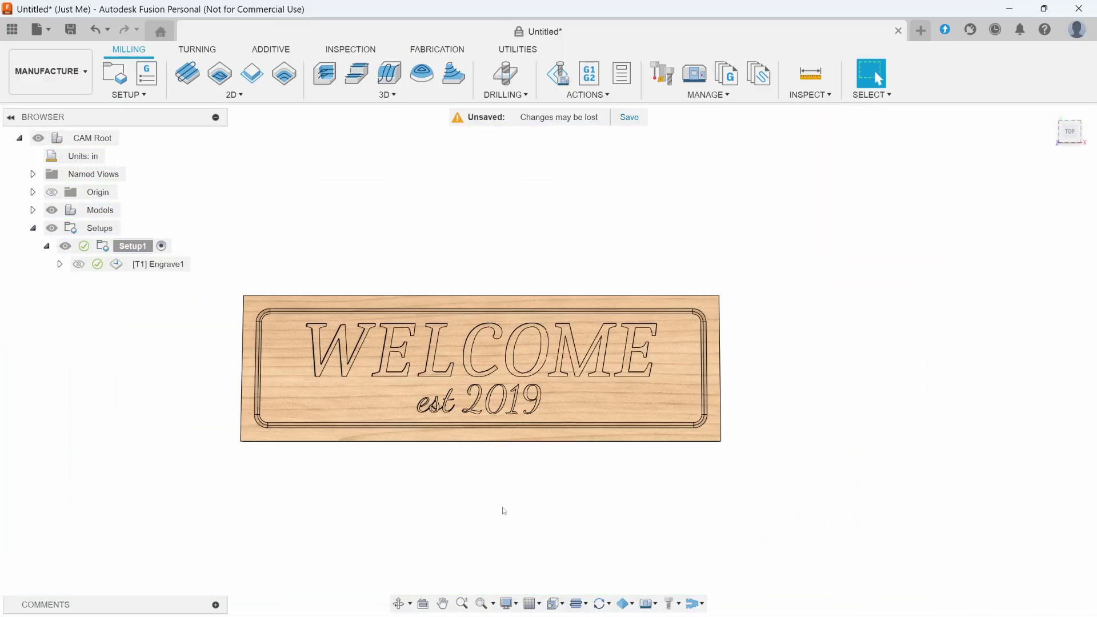
# - Post an NC program named 'welcome sign 5.5x18 90deg' for Engrave1 with Clearance Height safe retracts
pyautogui.rightClick(139, 266)
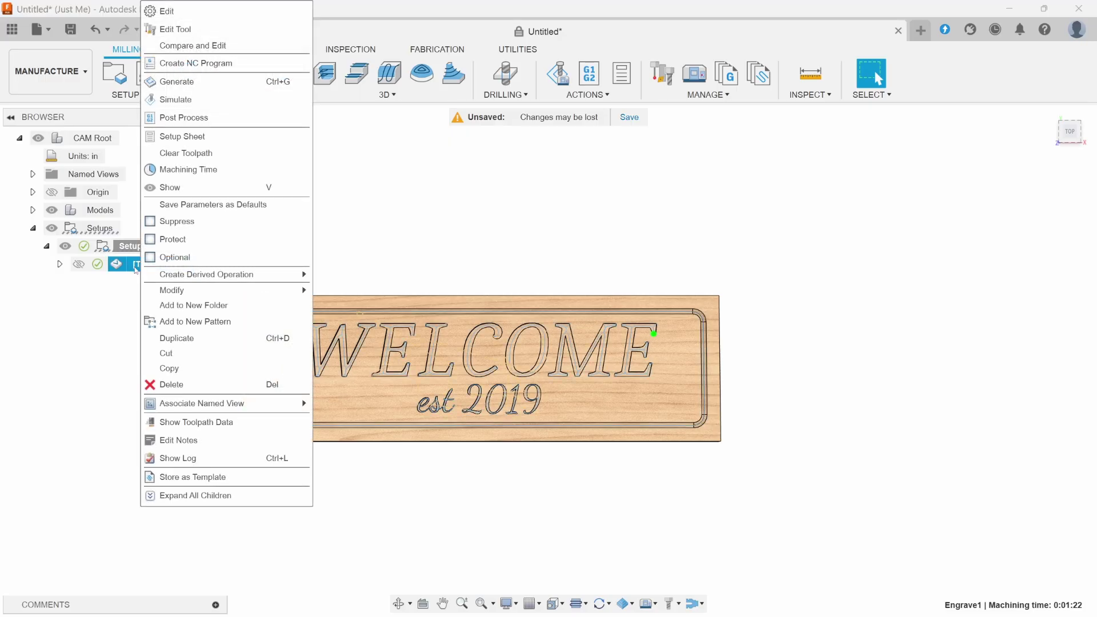
pyautogui.click(209, 63)
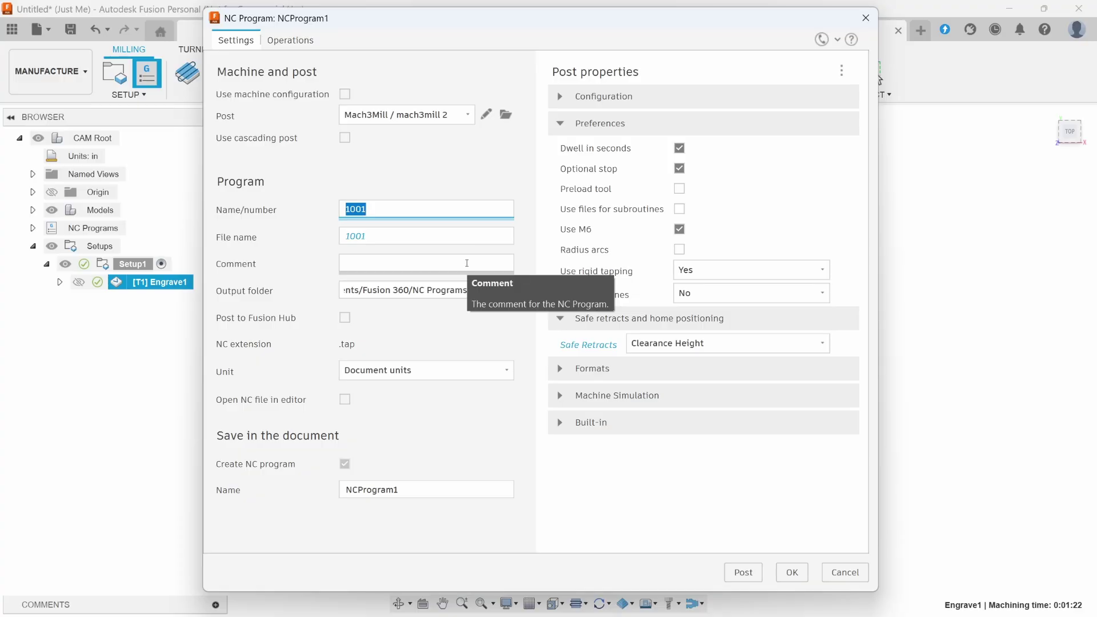
pyautogui.write('welcome sign')
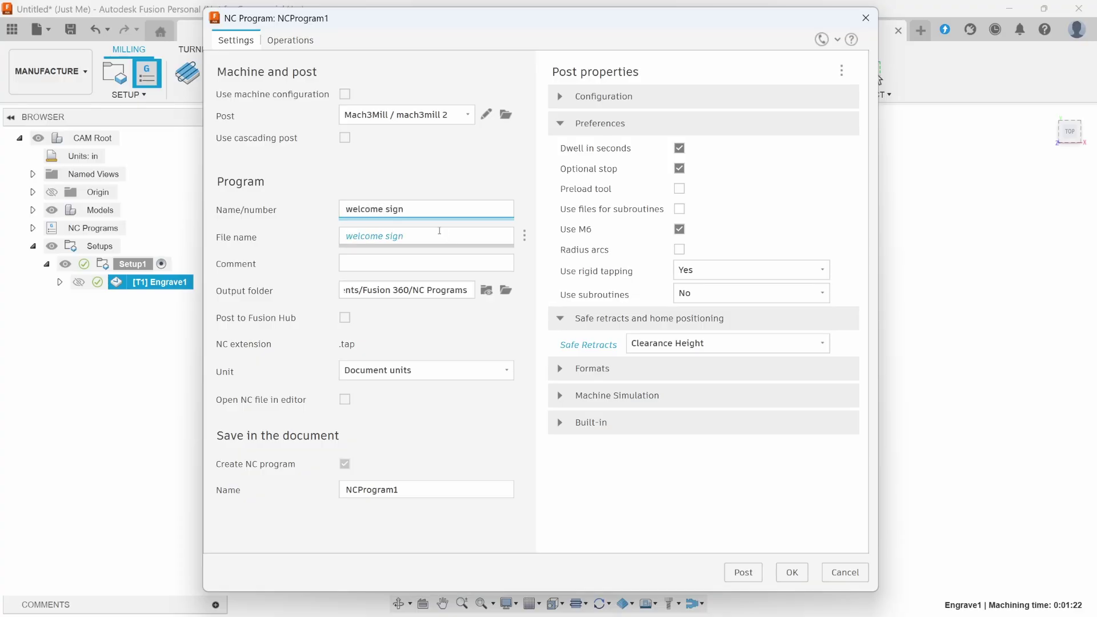
pyautogui.write(' 5.5x18 90deg')
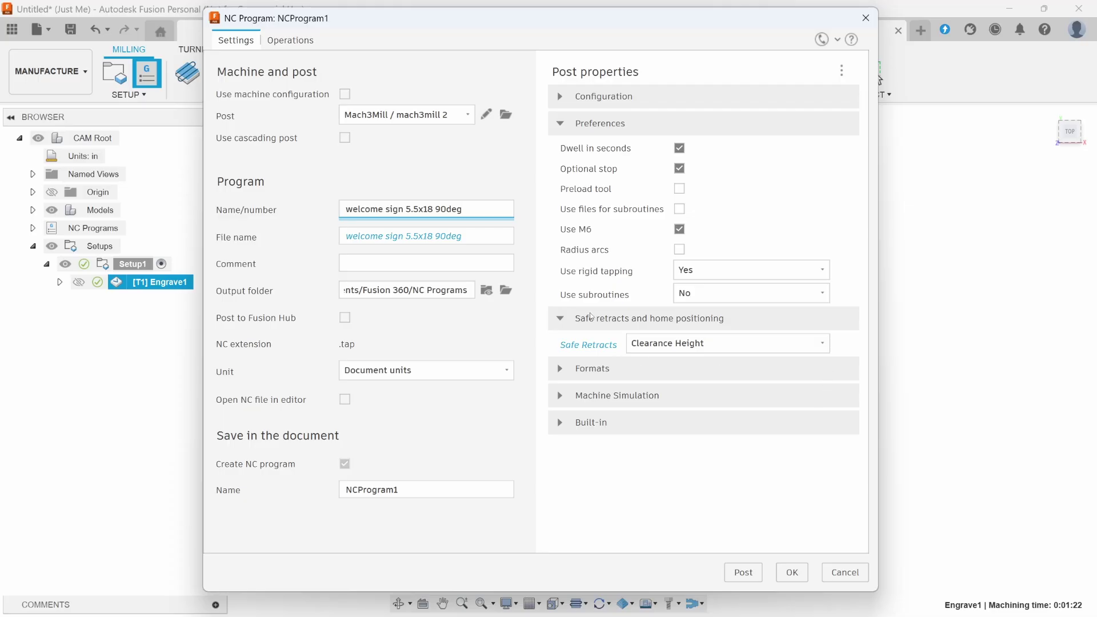
pyautogui.click(679, 319)
pyautogui.click(722, 343)
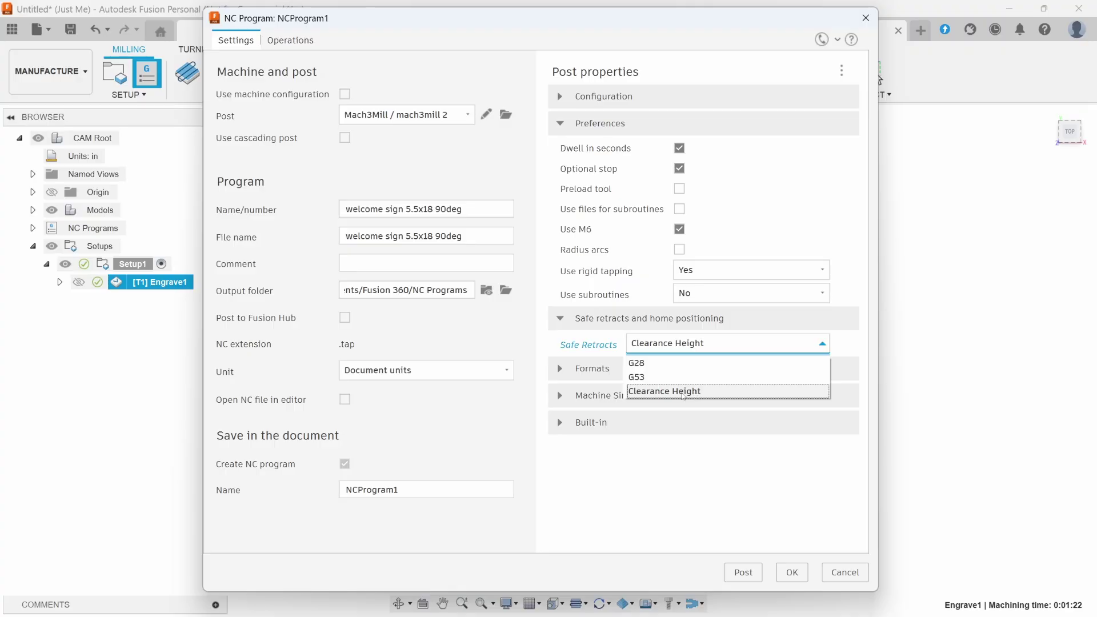
pyautogui.click(683, 393)
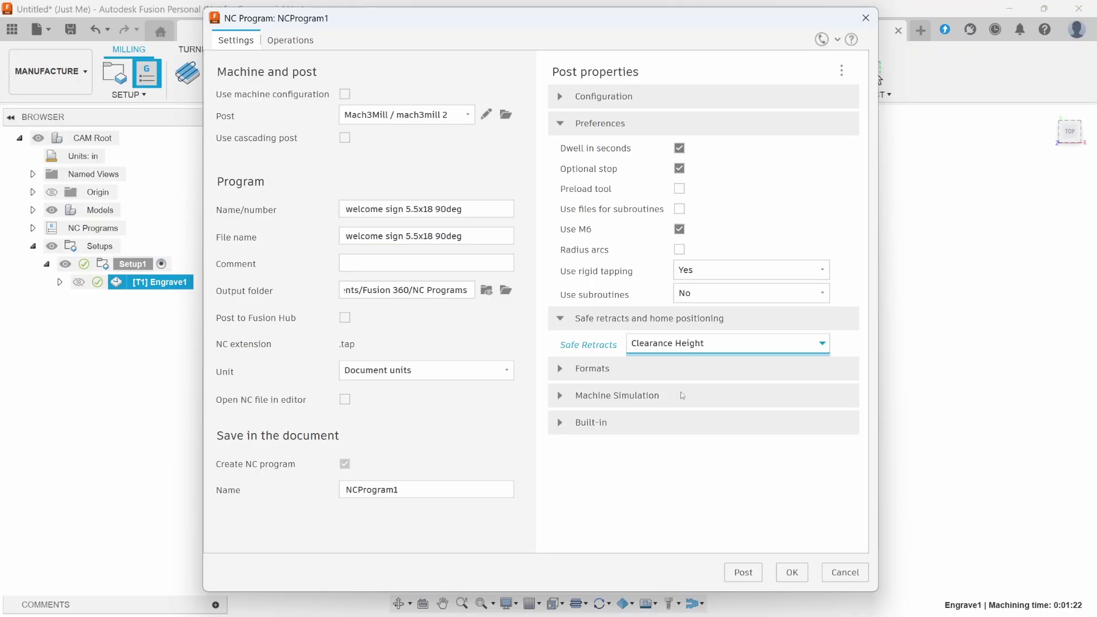
pyautogui.click(744, 573)
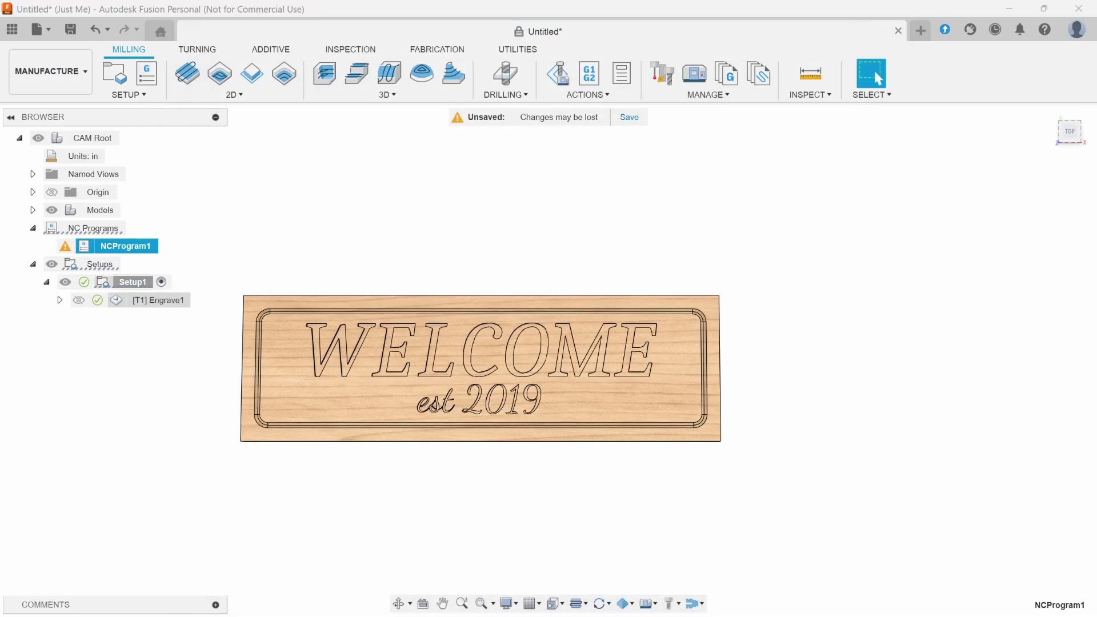